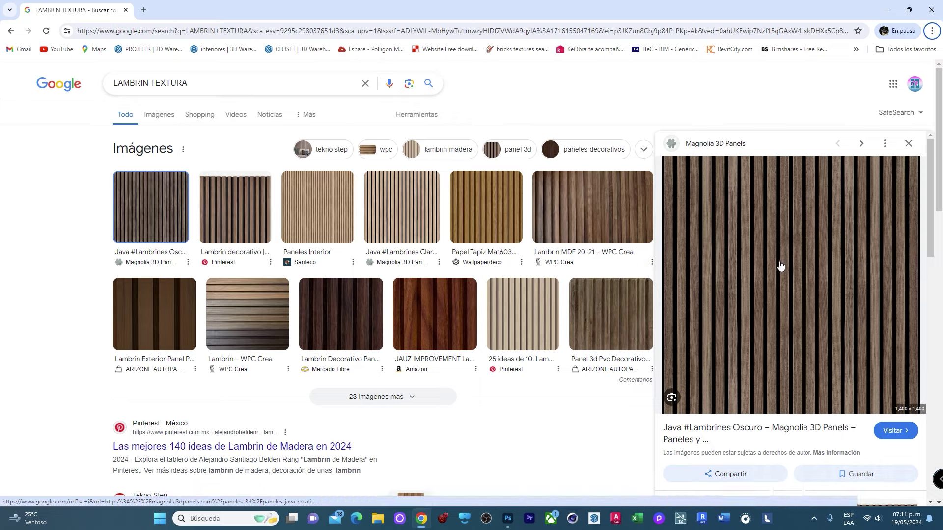
Save the Magnolia dark slat image as magnolia_3d_panels_lambrines_oscuro.jpg in MADERAS and open it in Photoshop.
right_click(770, 276)
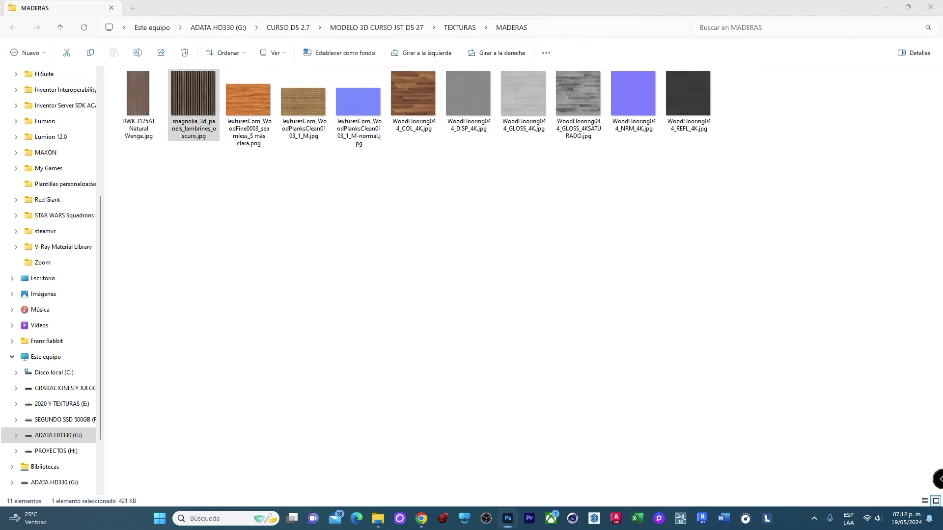
left_click(865, 261)
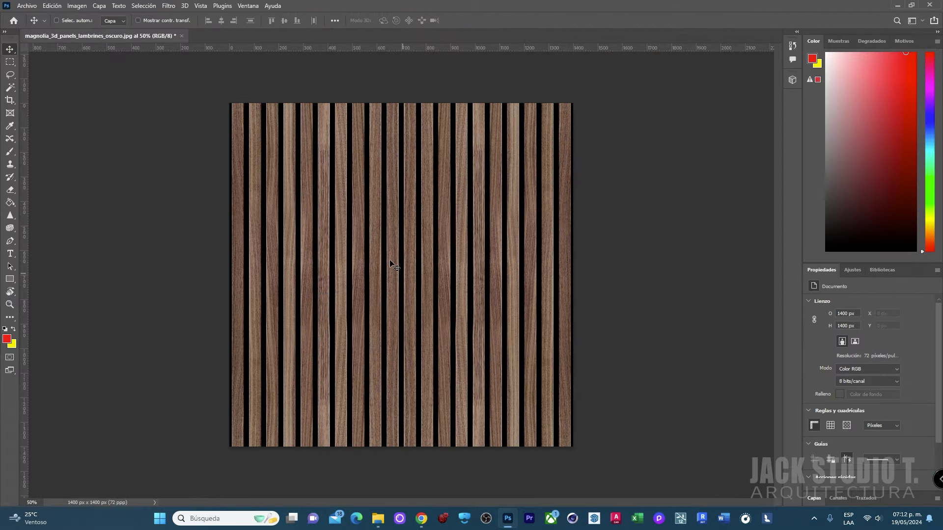
Generate a normal map from the wood slat texture with Filtro > 3D, keeping the embedded profile.
left_click(813, 499)
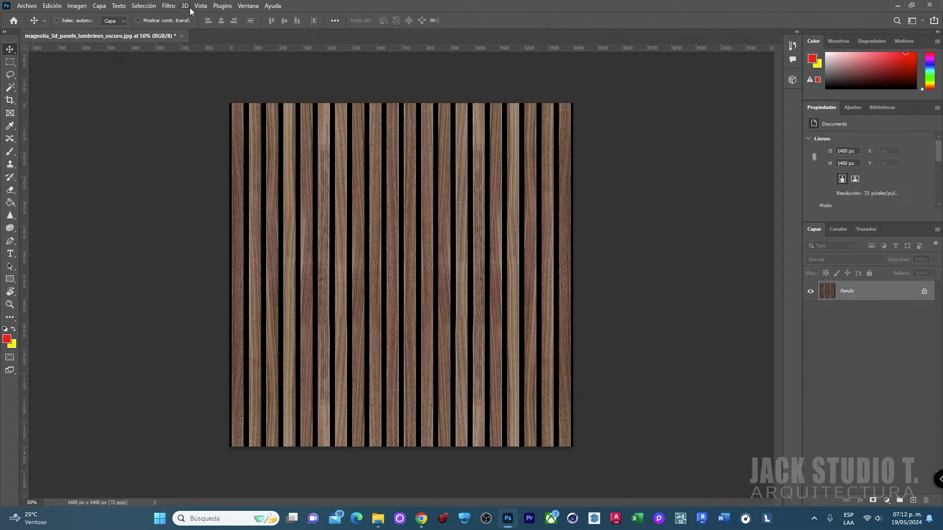
left_click(169, 6)
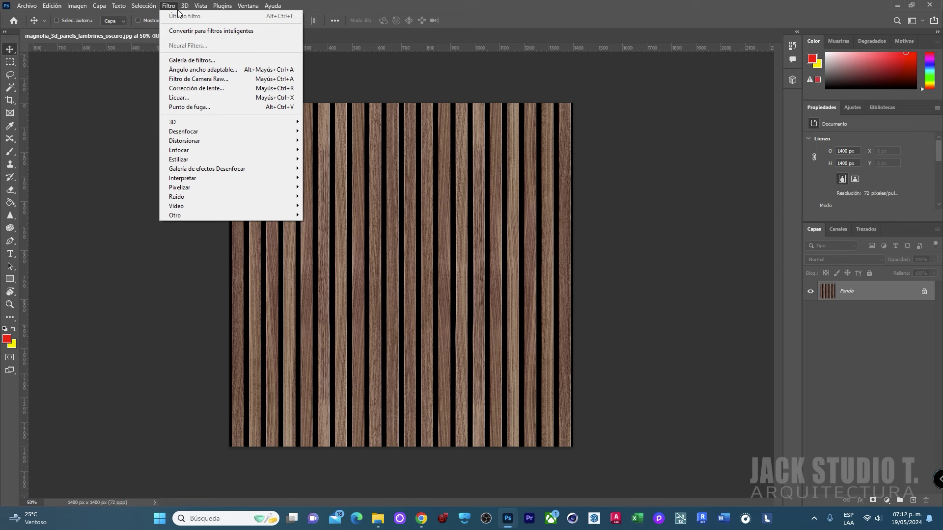
mouse_move(228, 122)
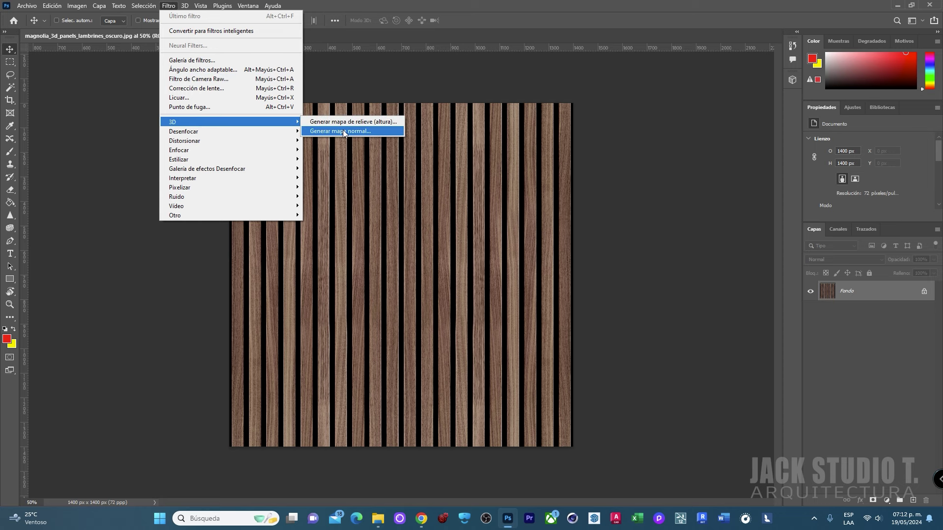
left_click(344, 132)
key("Return")
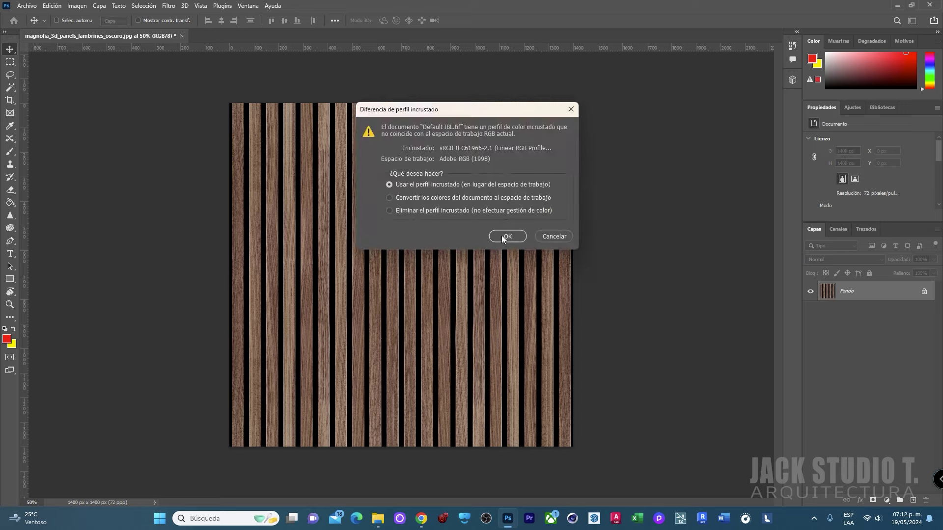
left_click(502, 236)
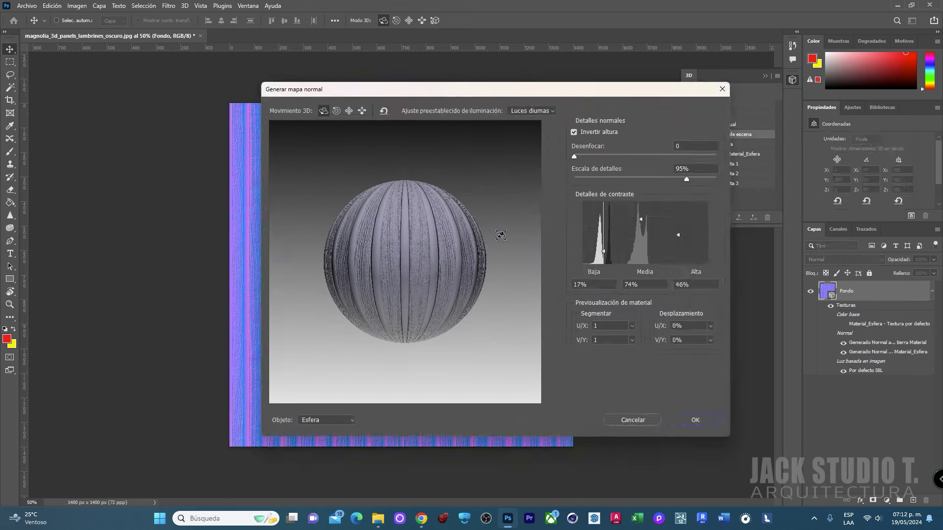
mouse_move(477, 90)
left_mouse_down()
mouse_move(798, 100)
mouse_move(468, 89)
left_mouse_up()
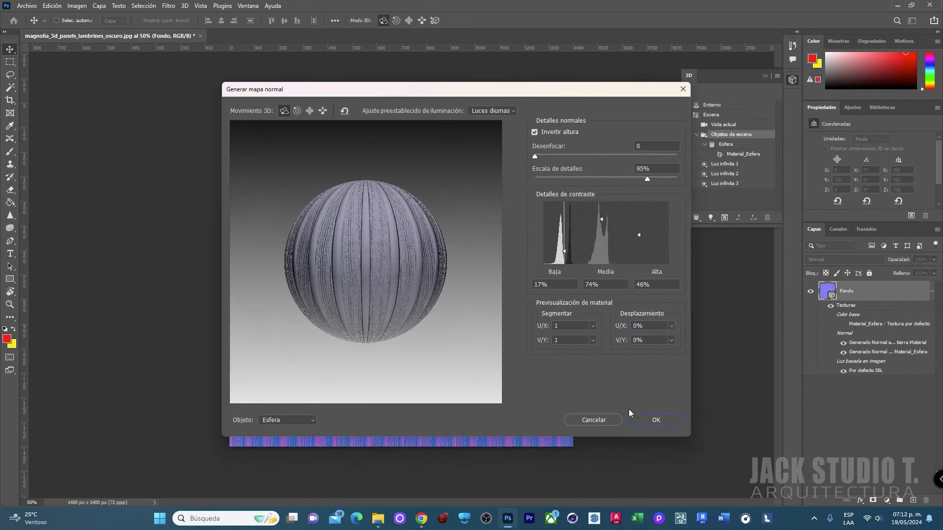
left_click(649, 417)
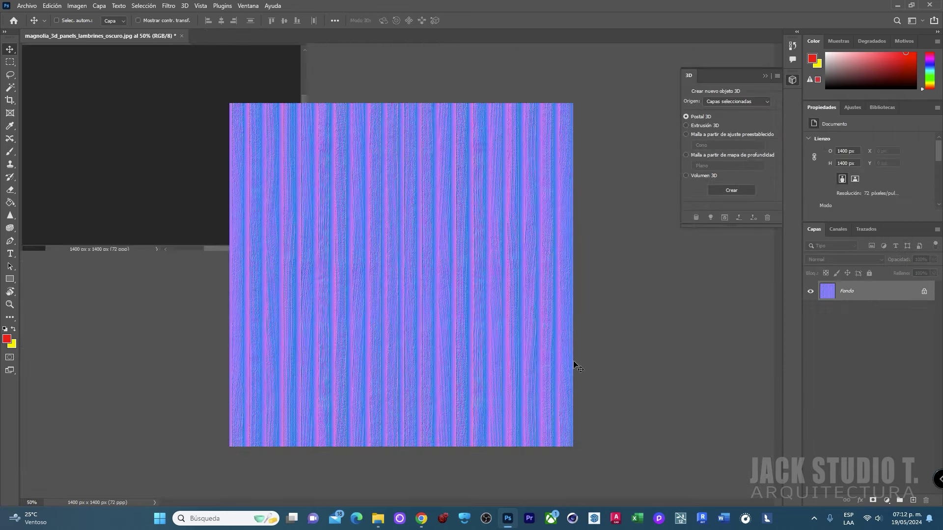
Save the normal map as JPEG named magnolia_3d_panels_lambrines_oscuro NORMALMAP.jpg.
left_click(26, 6)
left_click(73, 123)
left_click(269, 310)
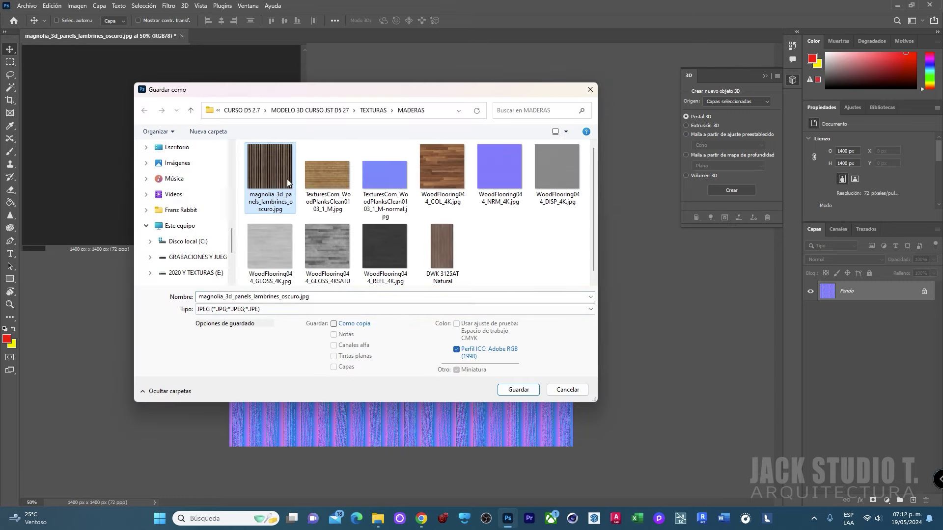
left_click(322, 298)
key("BackSpace")
key("BackSpace")
key("BackSpace")
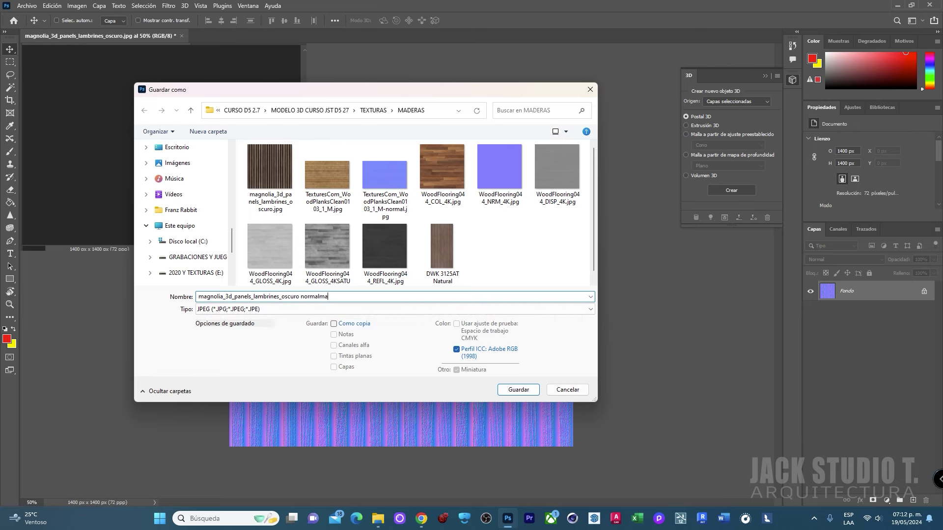
type("RMALMAP")
key("Return")
left_click(608, 114)
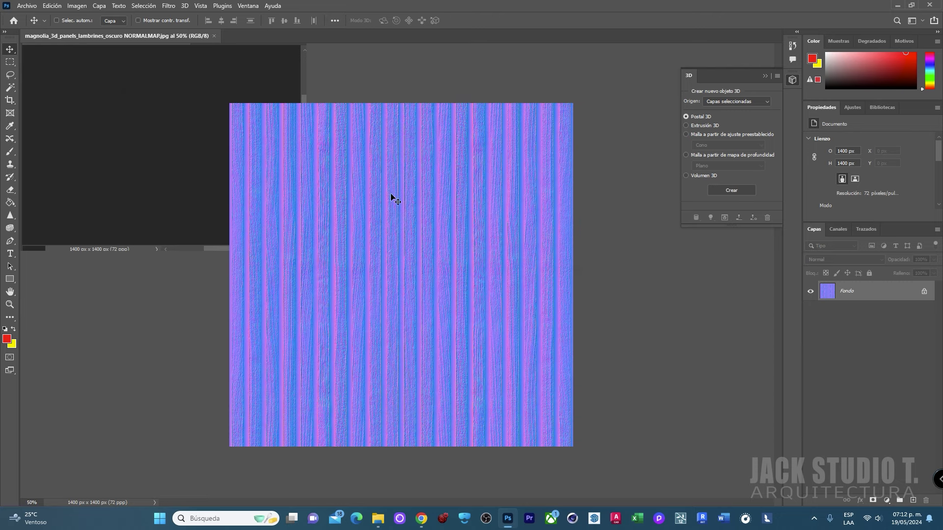
Undo the normal map to restore the original wood texture.
key("ctrl+z")
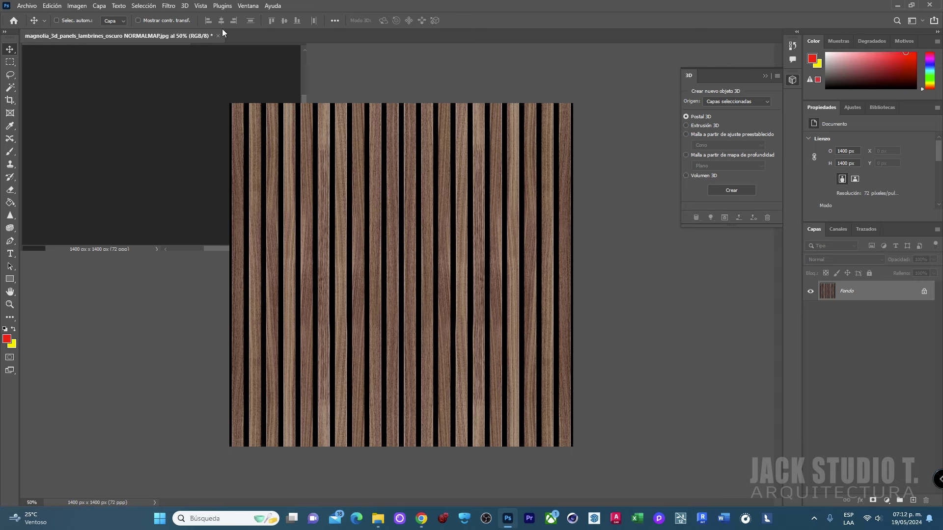
left_click(218, 35)
left_click(168, 6)
mouse_move(228, 122)
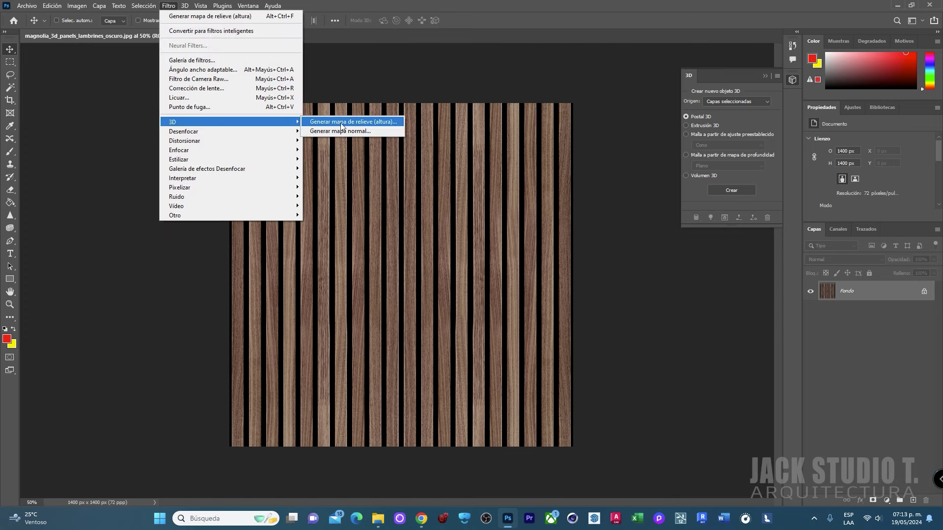
Generate a height (relief) map from the wood slat texture, keeping the embedded profile.
left_click(344, 121)
left_click(512, 239)
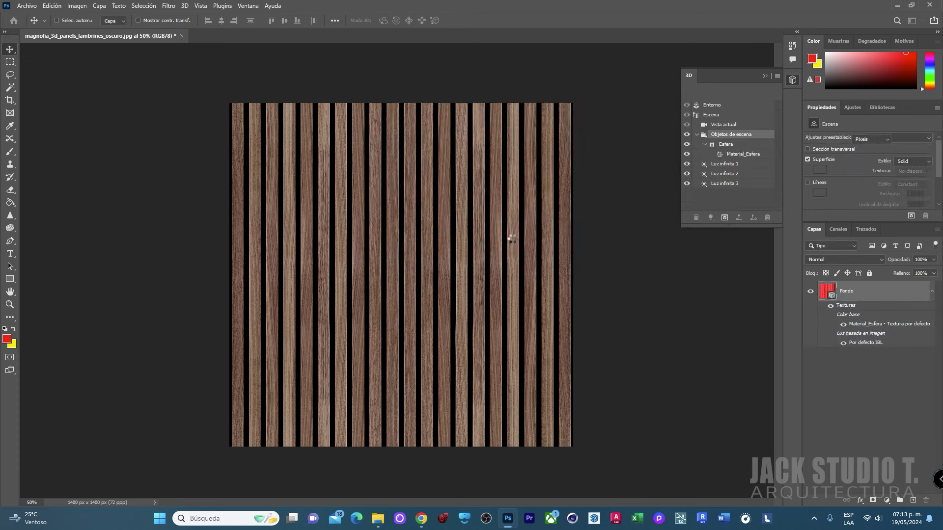
left_click(654, 421)
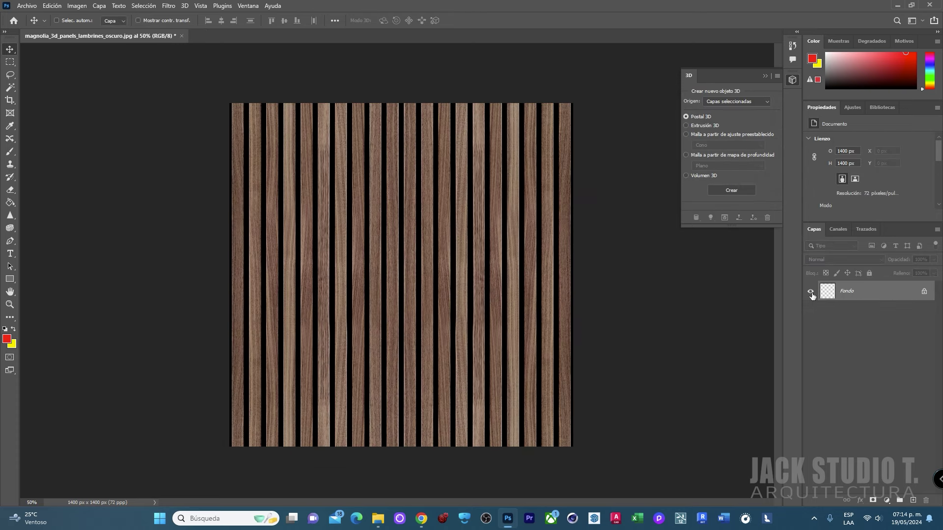
Save the height map as JPEG named magnolia_3d_panels_lambrines_oscuro DISPMAP.
key("ctrl+shift+s")
left_click(417, 185)
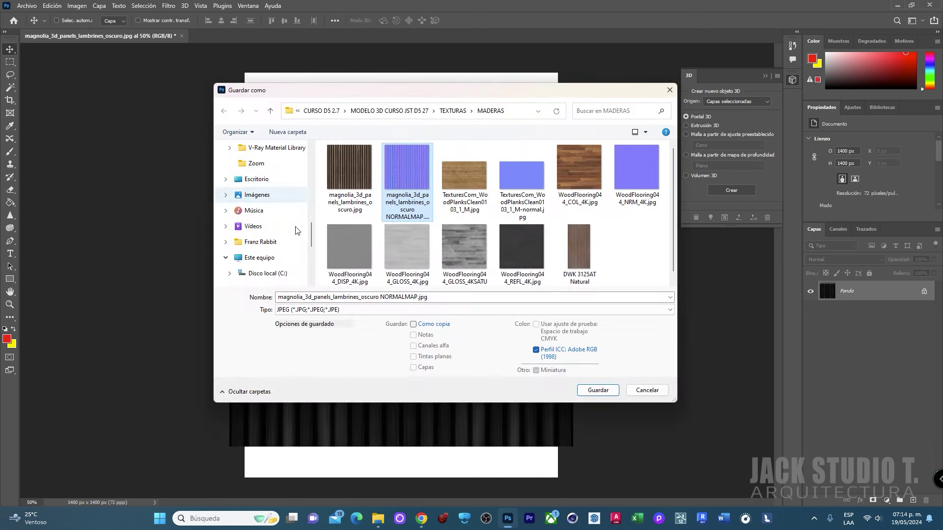
double_click(444, 296)
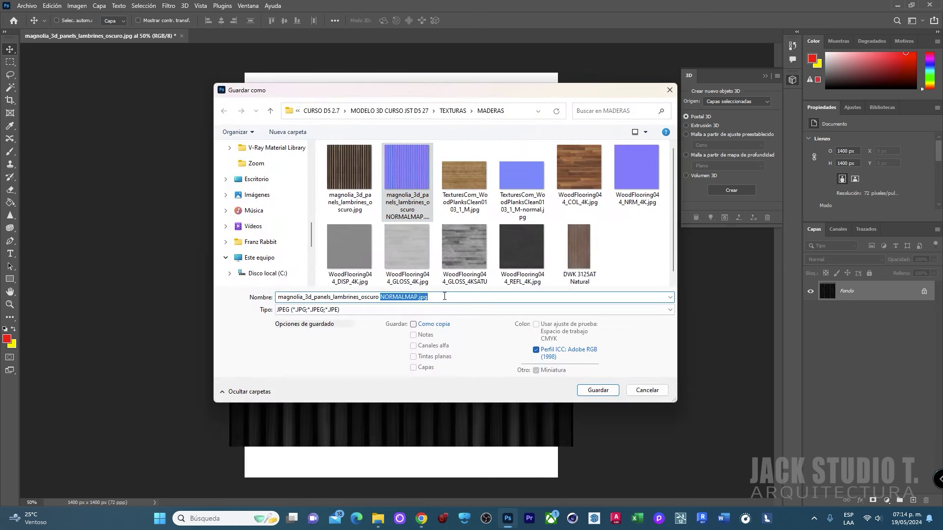
type("DISP")
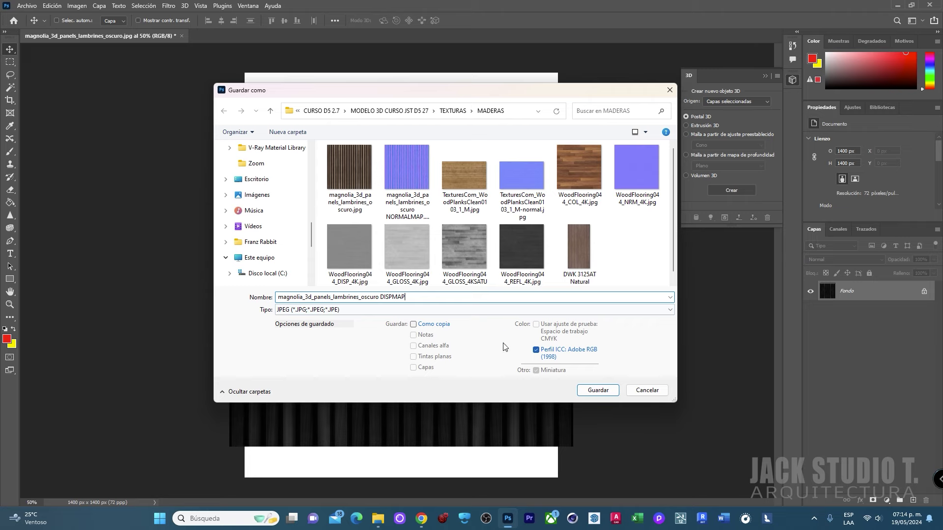
left_click(599, 391)
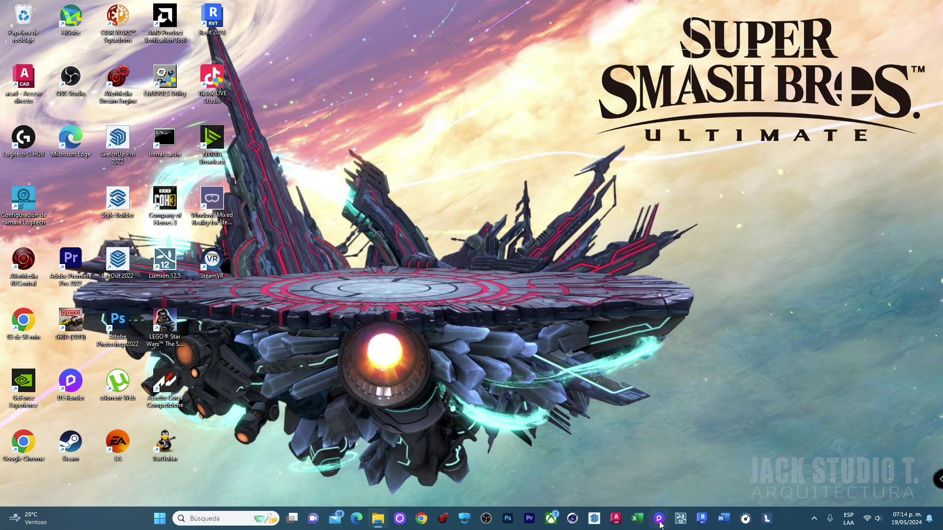
Return to the D5 Render scene and turn the view from the slat wall to face the grill.
left_click(660, 525)
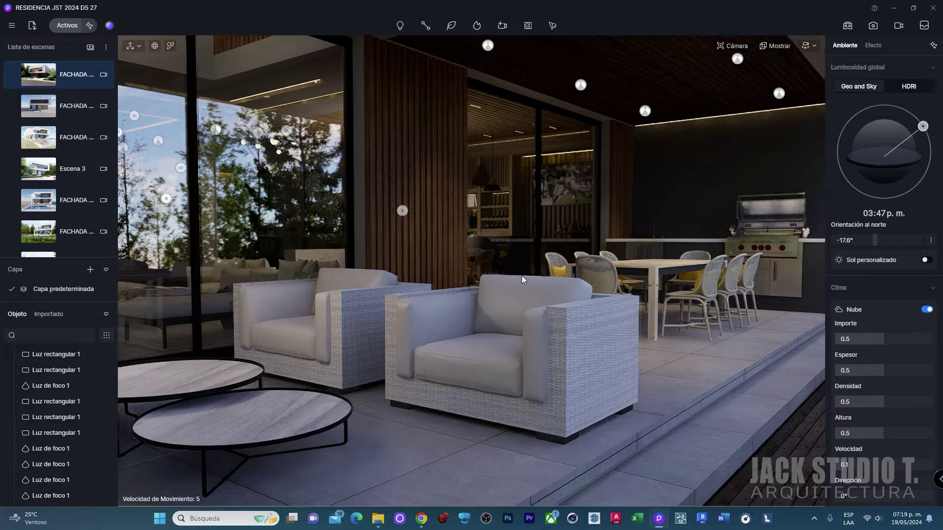
scroll(512, 263, "up", 5)
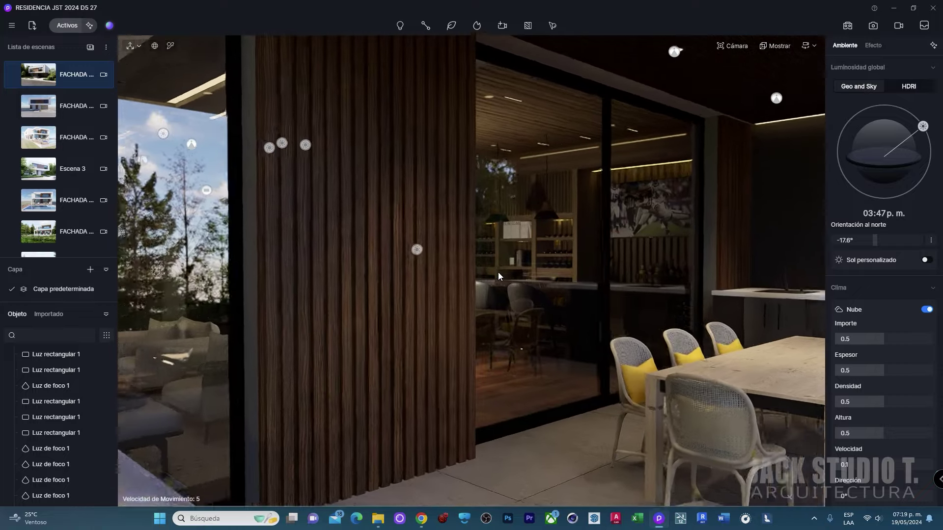
scroll(384, 178, "down", 3)
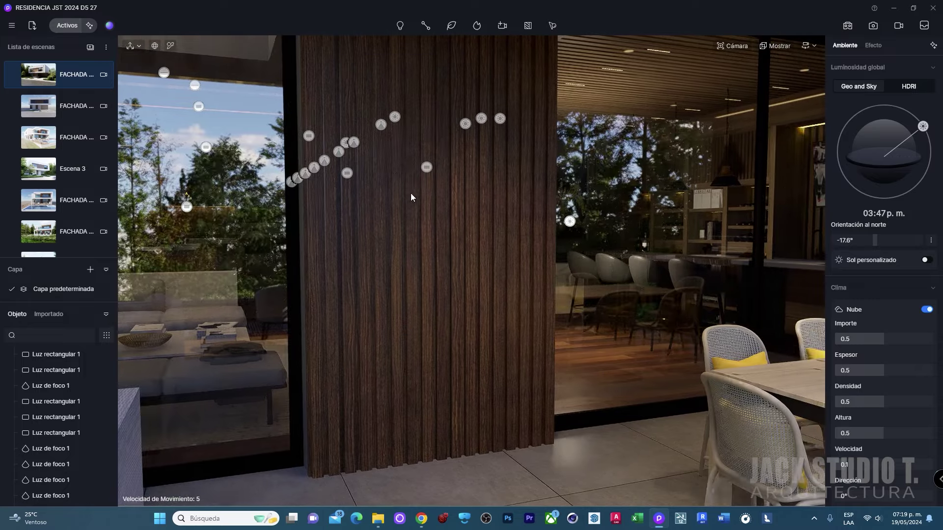
right_click_drag(473, 408, 591, 314)
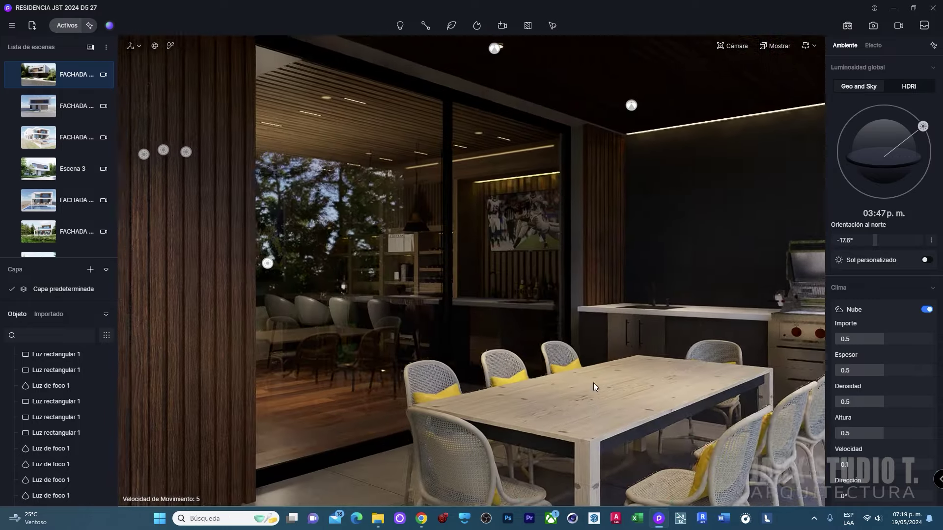
scroll(572, 334, "up", 3)
scroll(564, 344, "up", 5)
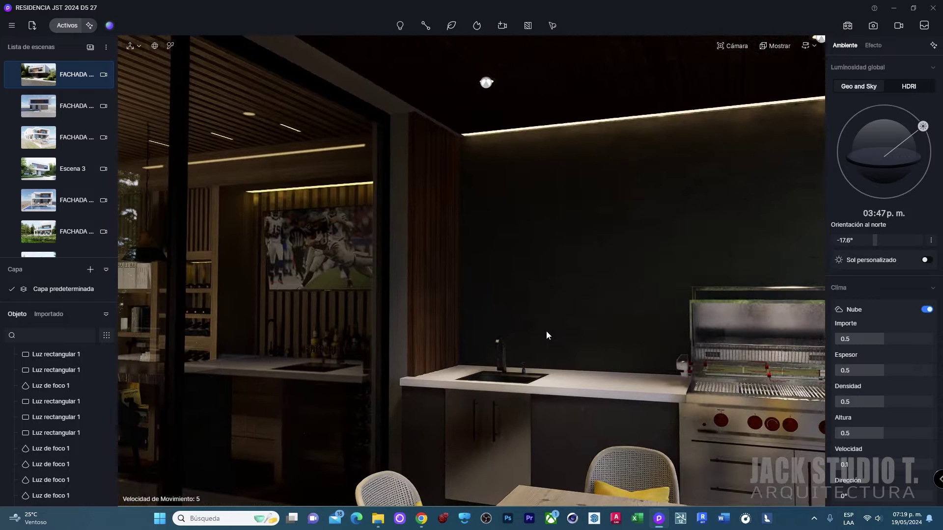
right_click_drag(383, 276, 531, 303)
scroll(531, 302, "down", 3)
scroll(414, 275, "down", 3)
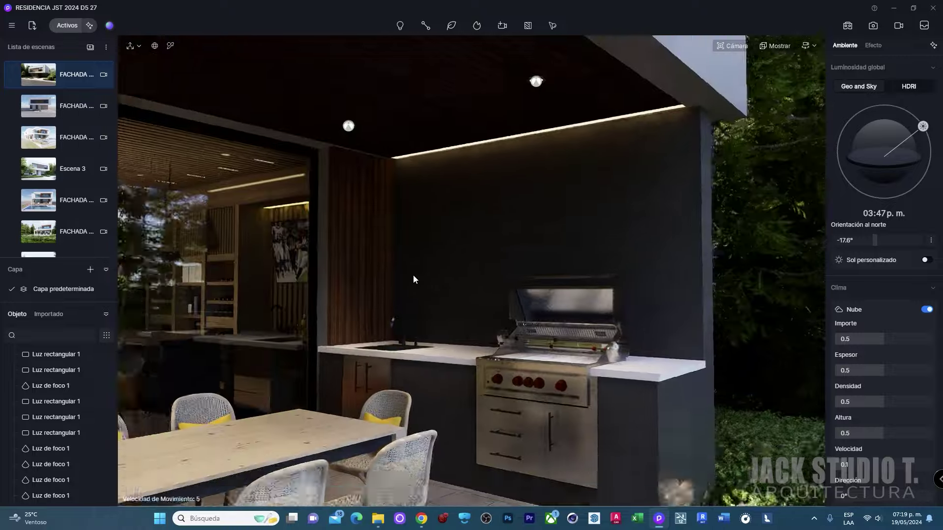
Select the concrete wall to show its m_concreto material settings in the inspector.
left_click(532, 208)
scroll(540, 246, "up", 3)
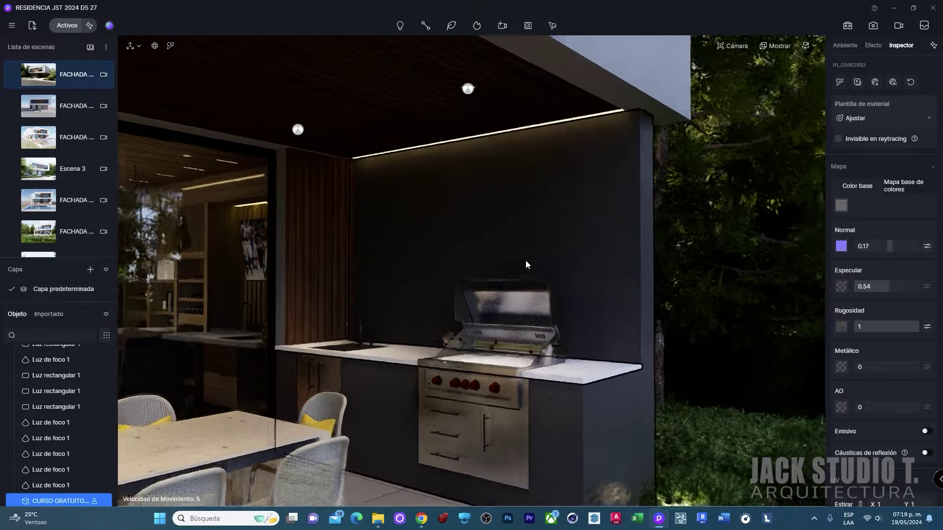
scroll(561, 283, "down", 3)
scroll(524, 292, "down", 3)
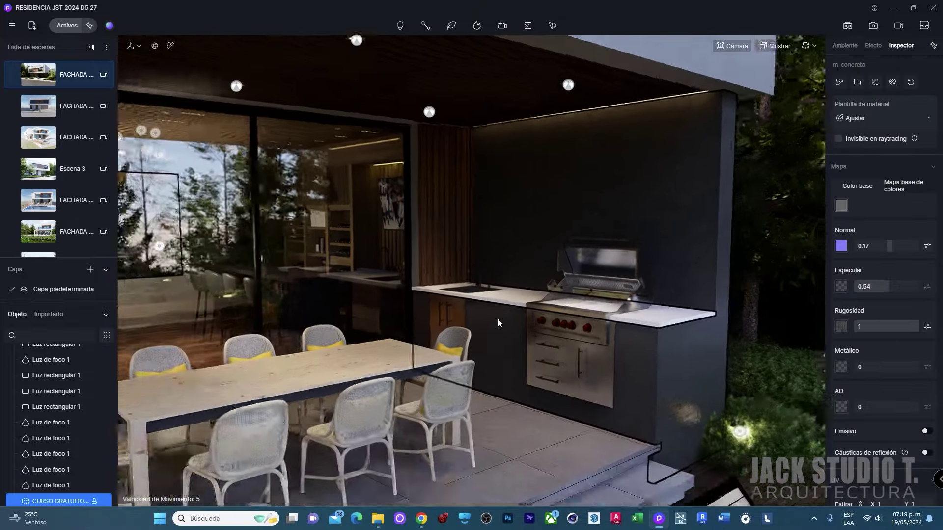
scroll(530, 320, "up", 3)
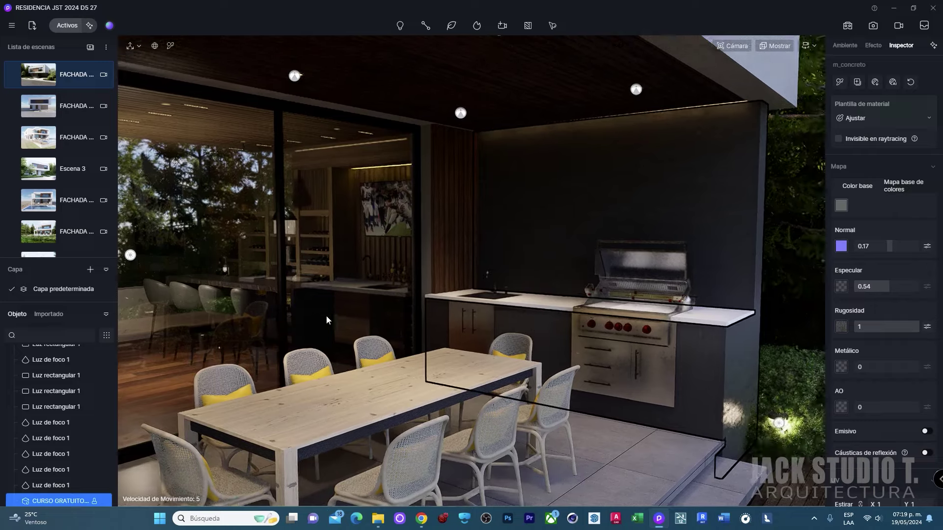
scroll(574, 294, "up", 3)
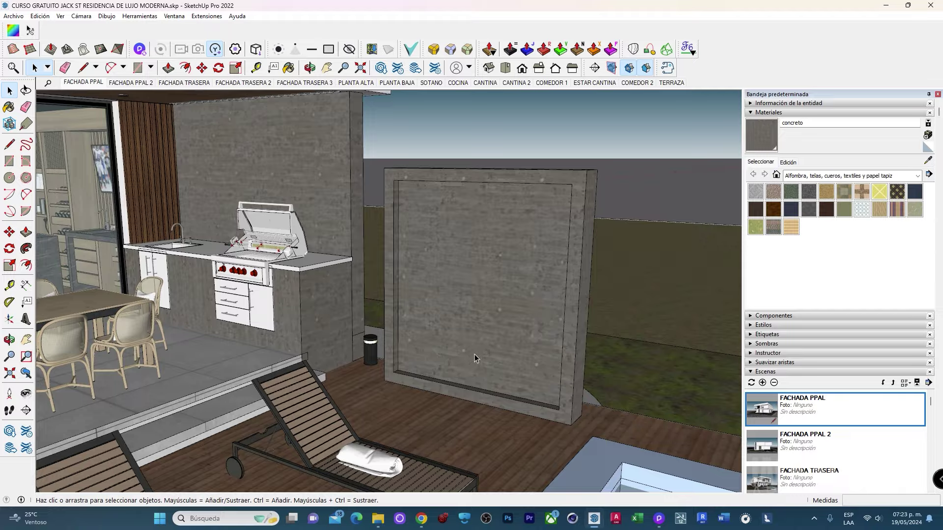
Enter the concrete wall group and start a new material named 'madera lambrin'.
scroll(466, 338, "up", 3)
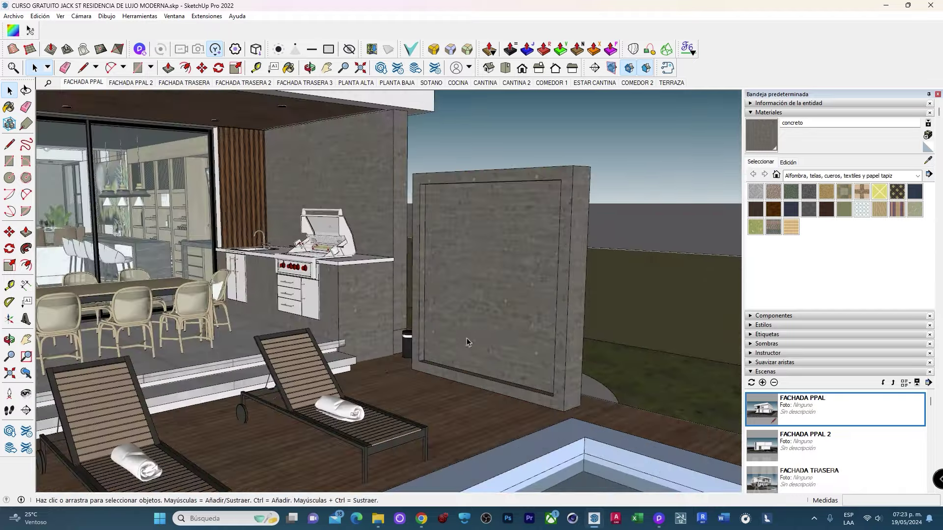
scroll(549, 323, "up", 2)
scroll(531, 283, "up", 2)
double_click(531, 283)
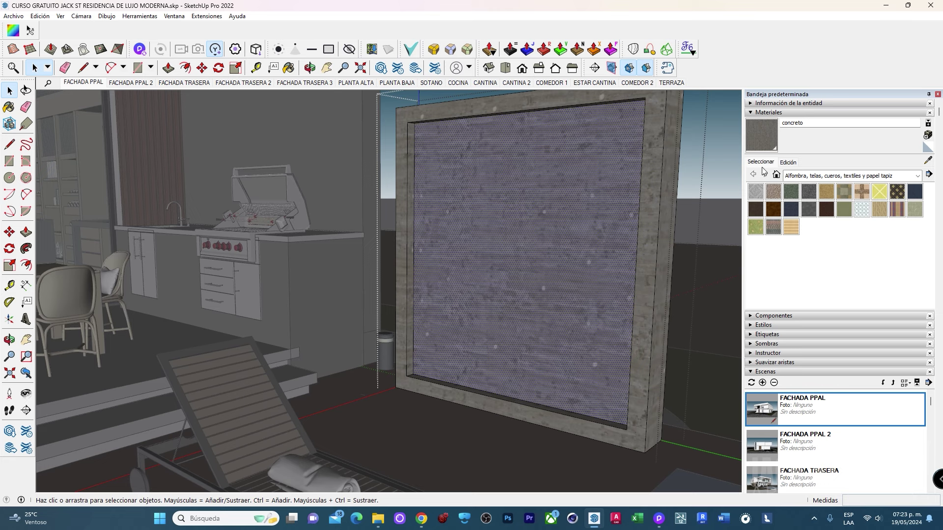
key("b")
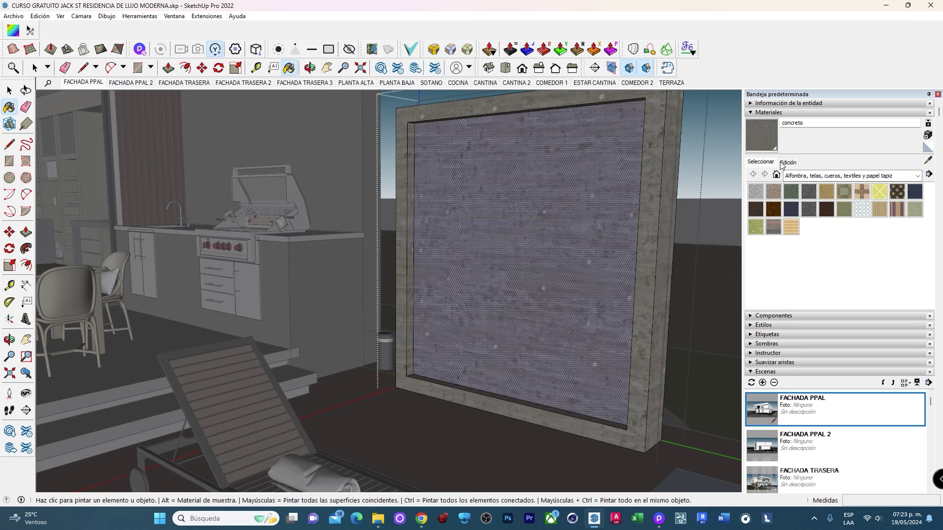
left_click(927, 136)
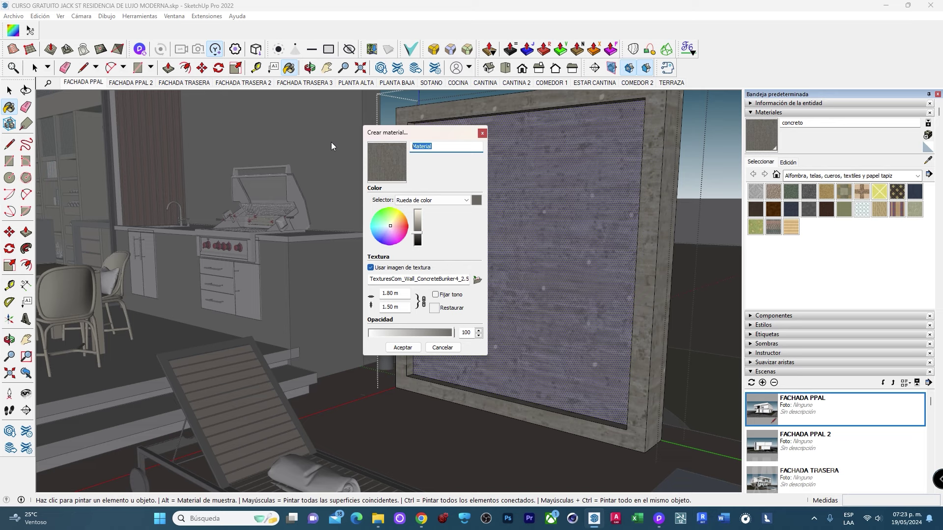
type("mader")
type("a lambrin")
Texture the material with magnolia_3d_panels_lambrines_oscuro.jpg from TEXTURAS > MADERAS at 1.80 × 1.50 m.
left_click(476, 285)
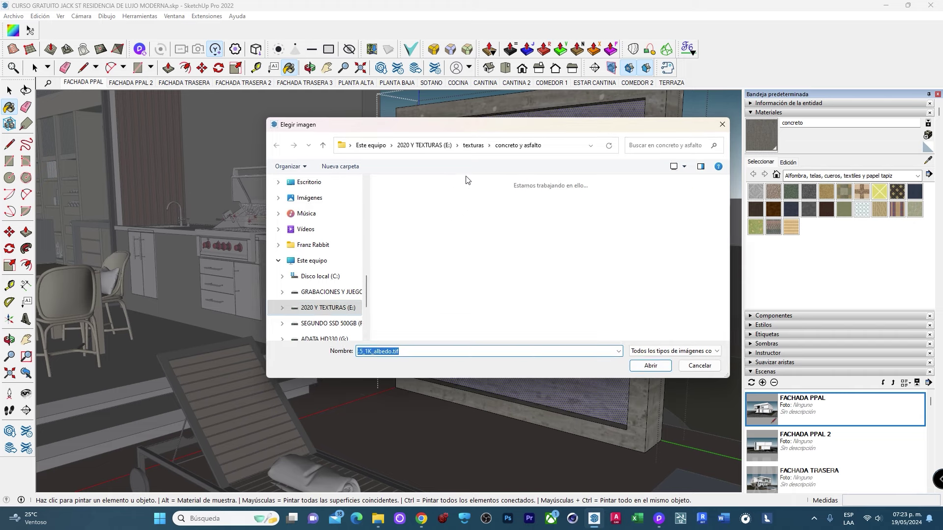
left_click(473, 146)
scroll(331, 303, "up", 2)
left_click(325, 292)
double_click(407, 186)
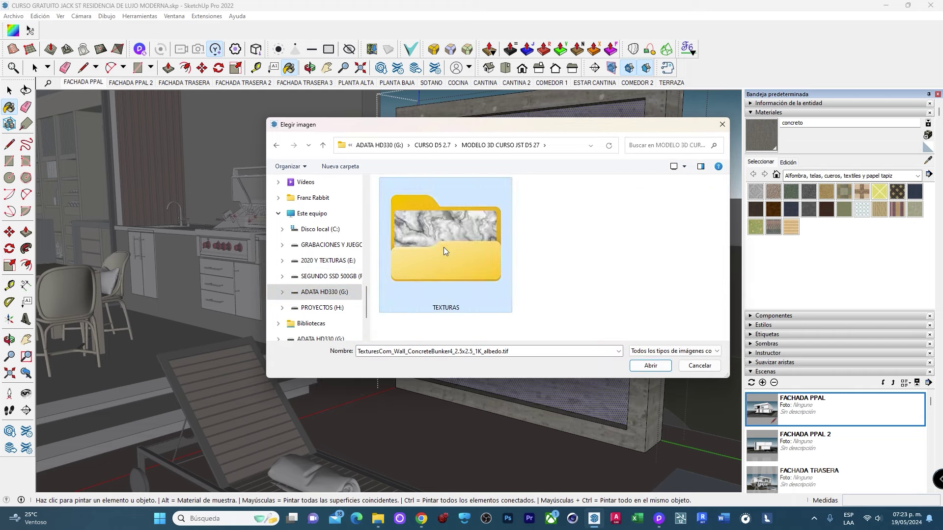
double_click(443, 243)
left_click(575, 209)
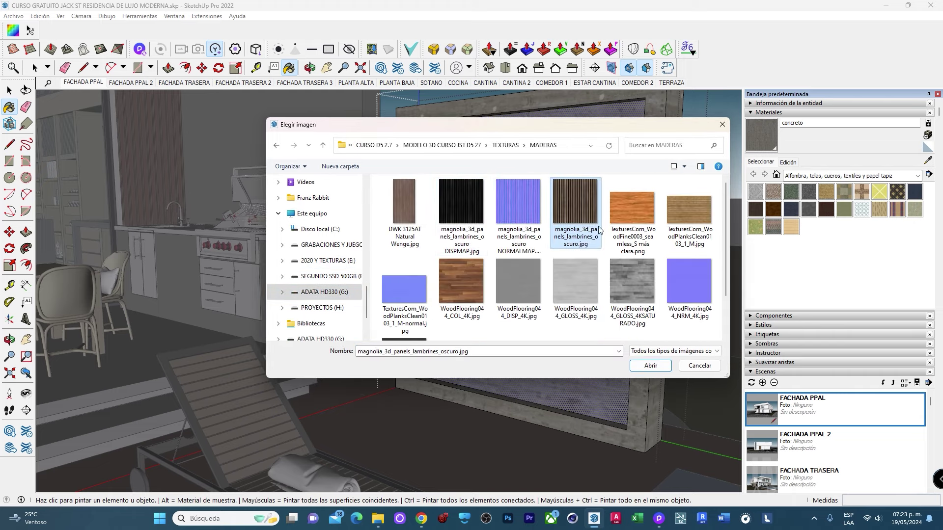
left_click(640, 366)
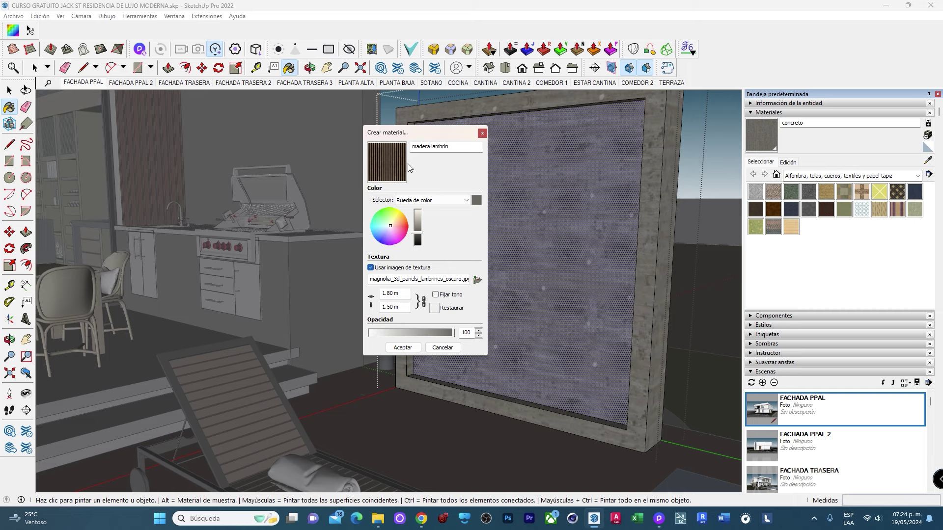
left_click(404, 348)
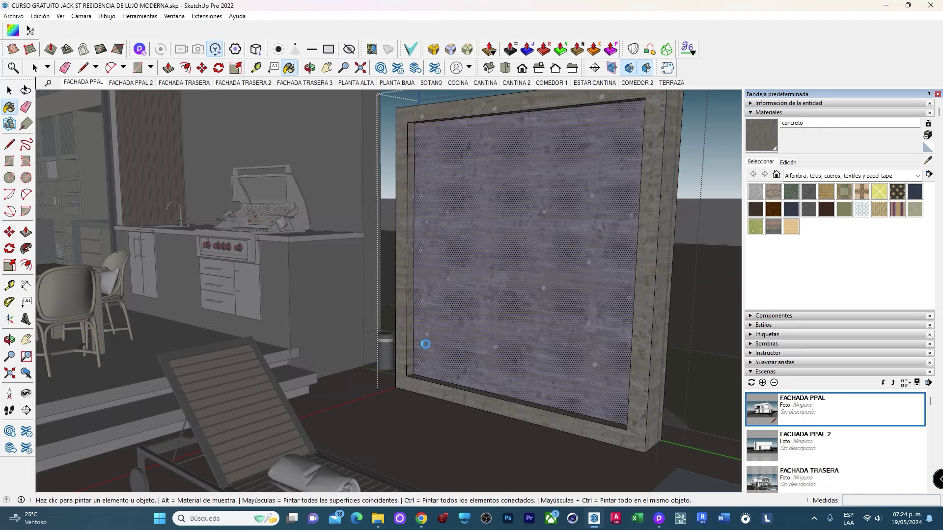
Paint the wall face with madera lambrin and set its texture width to 1.00 m.
left_click(506, 248)
scroll(534, 251, "up", 3)
left_click(789, 163)
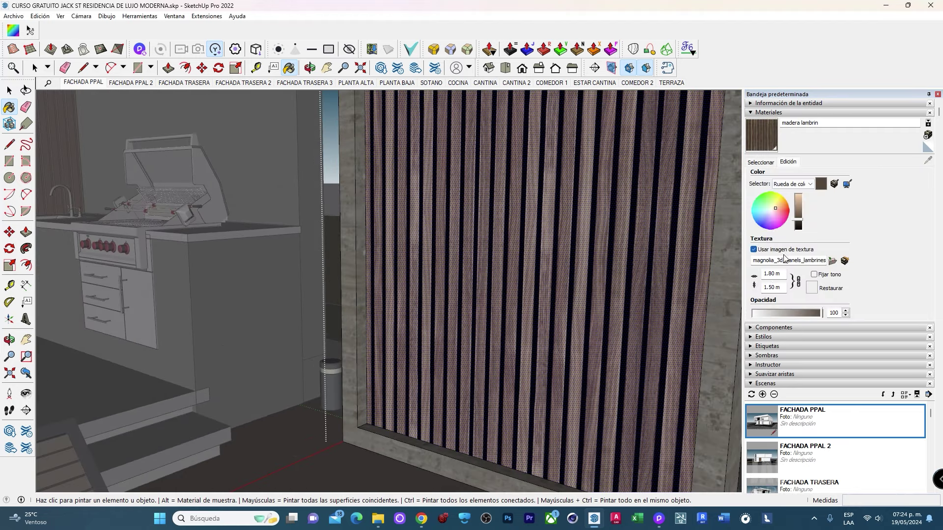
double_click(772, 274)
type("1")
key("Return")
Orbit around the slatted wall to check the texture, then return to the Select tool.
scroll(467, 280, "down", 5)
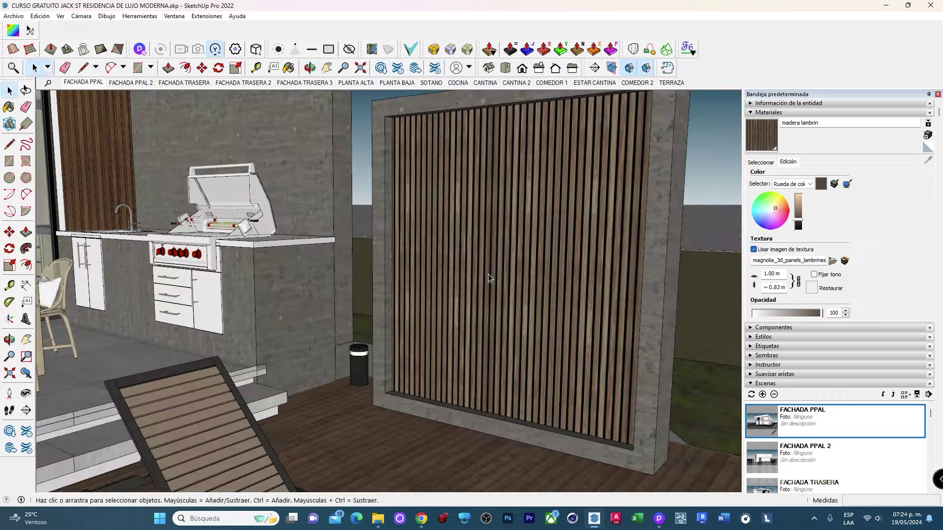
middle_click_drag(491, 305, 537, 307)
scroll(537, 307, "down", 5)
scroll(550, 310, "up", 2)
scroll(560, 312, "up", 2)
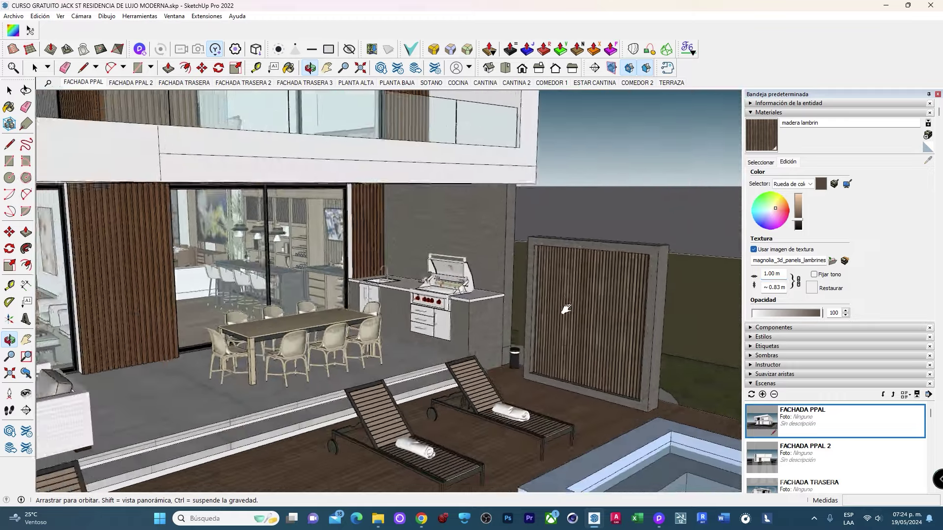
scroll(568, 313, "up", 2)
key("space")
scroll(295, 310, "up", 4)
scroll(289, 309, "up", 4)
Open the dining-area slat panel for editing and select a single slat.
left_click(289, 309)
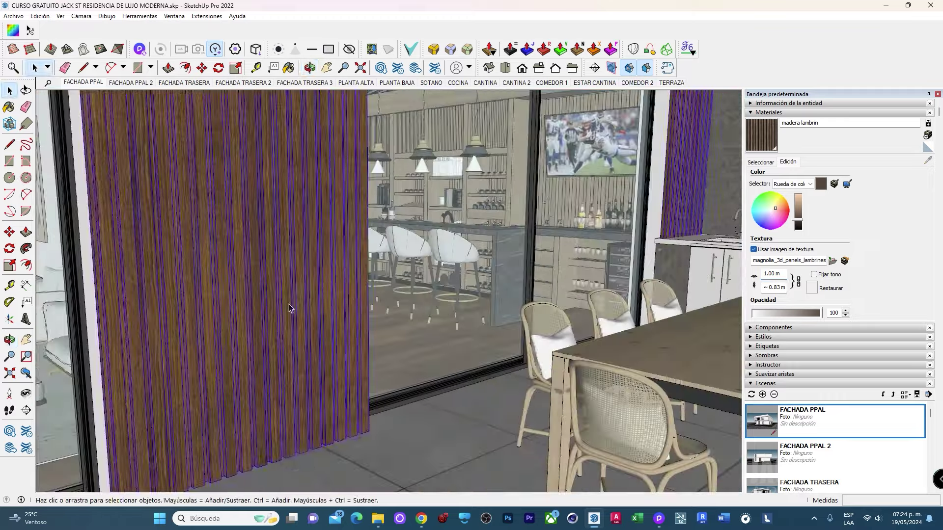
double_click(290, 309)
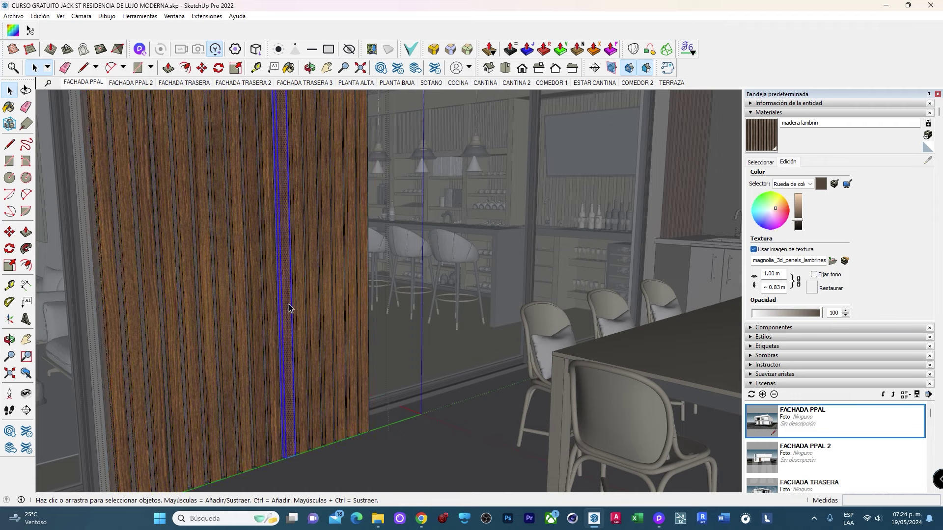
mouse_move(291, 310)
middle_mouse_down()
mouse_move(301, 302)
mouse_move(337, 428)
middle_mouse_up()
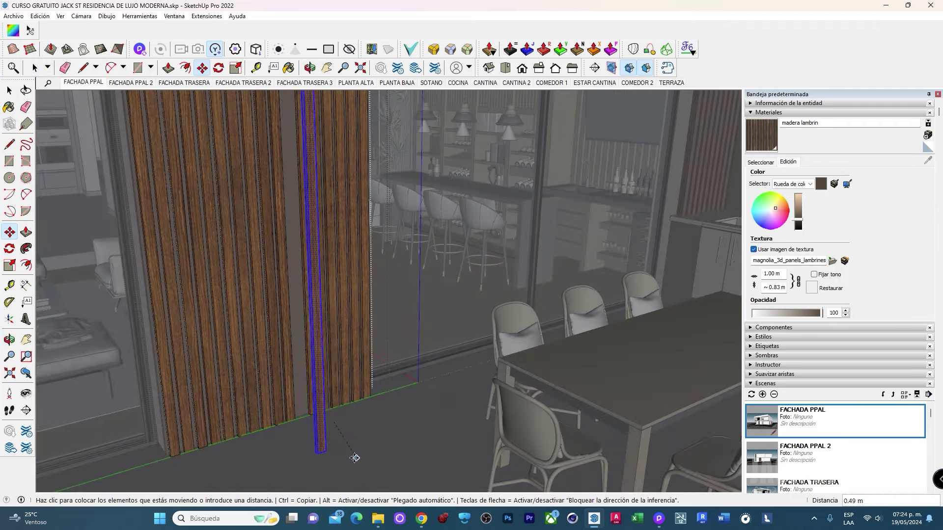
scroll(301, 413, "up", 2)
scroll(330, 378, "up", 2)
scroll(331, 388, "up", 2)
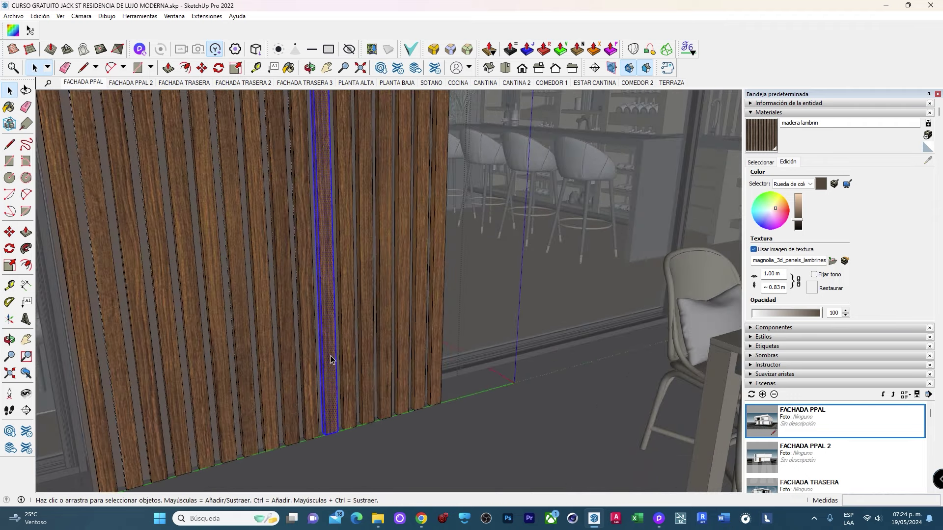
scroll(374, 336, "up", 2)
right_click(373, 335)
left_click(388, 228)
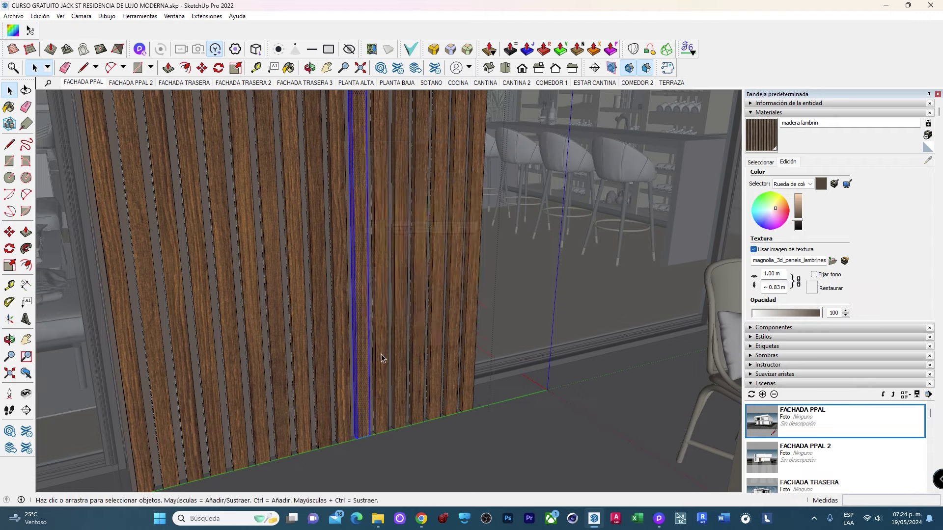
scroll(387, 423, "down", 3)
Copy the slat from its bottom corner at a distance of 8.
key("m")
scroll(388, 427, "down", 2)
scroll(351, 312, "down", 3)
left_click(347, 314)
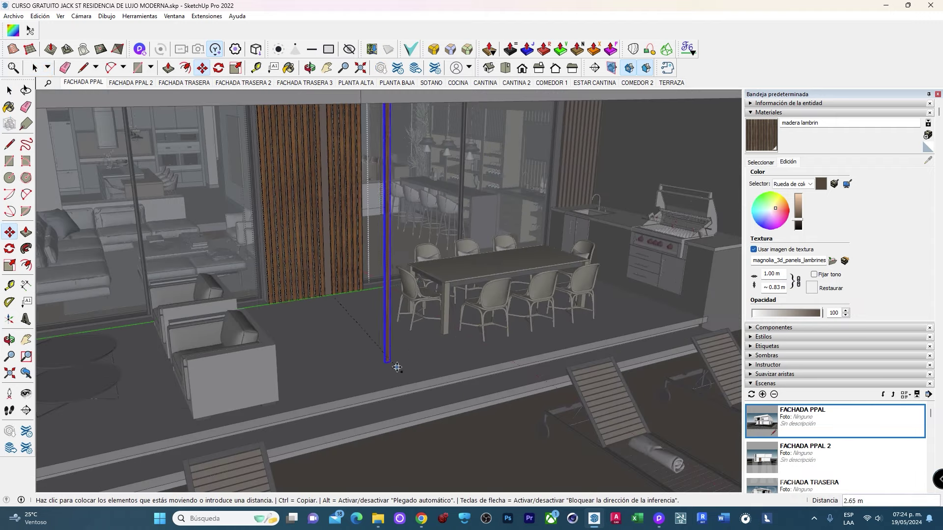
scroll(399, 369, "up", 2)
left_click(386, 356)
key("ctrl")
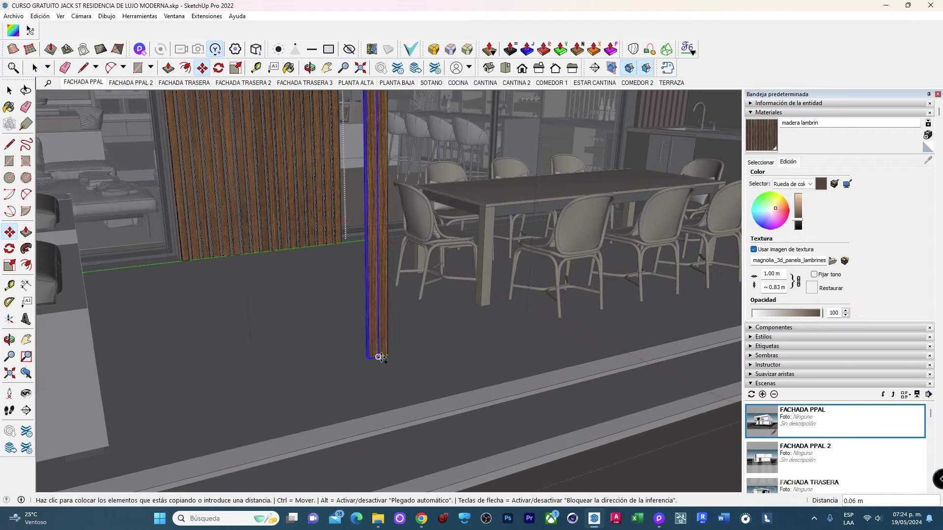
type("8")
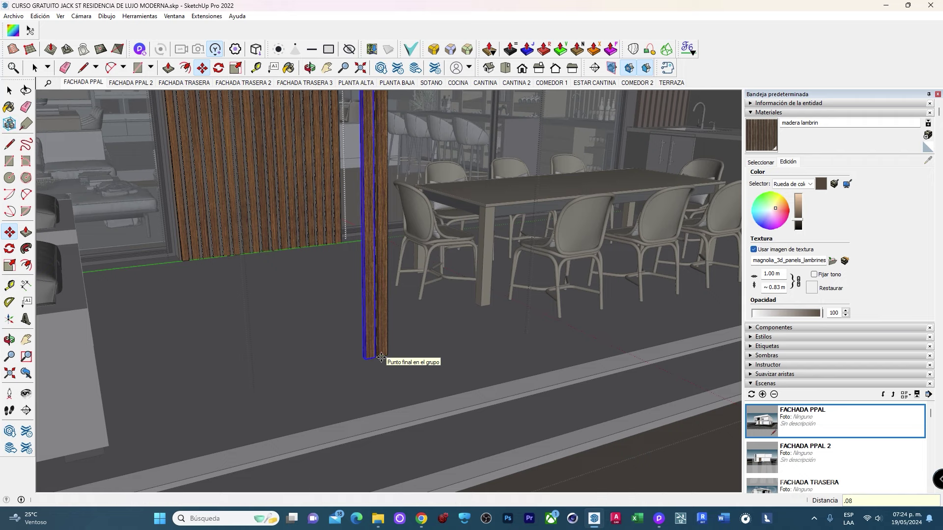
scroll(382, 358, "up", 2)
scroll(404, 373, "down", 5)
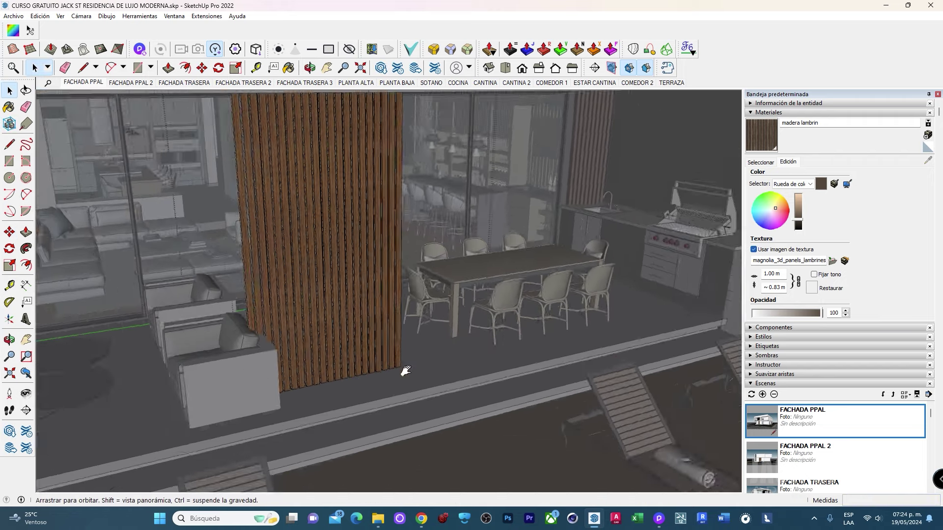
Orbit around the slats to view the copy and both slat panels.
middle_click_drag(404, 373, 378, 373)
scroll(334, 281, "up", 5)
middle_click_drag(334, 281, 284, 144)
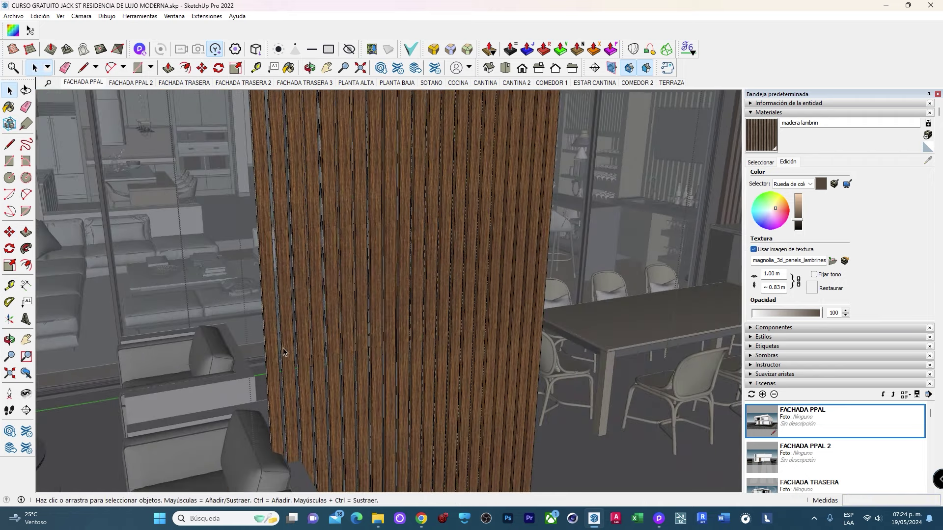
mouse_move(284, 352)
middle_mouse_down()
mouse_move(447, 331)
mouse_move(468, 343)
middle_mouse_up()
scroll(467, 343, "down", 5)
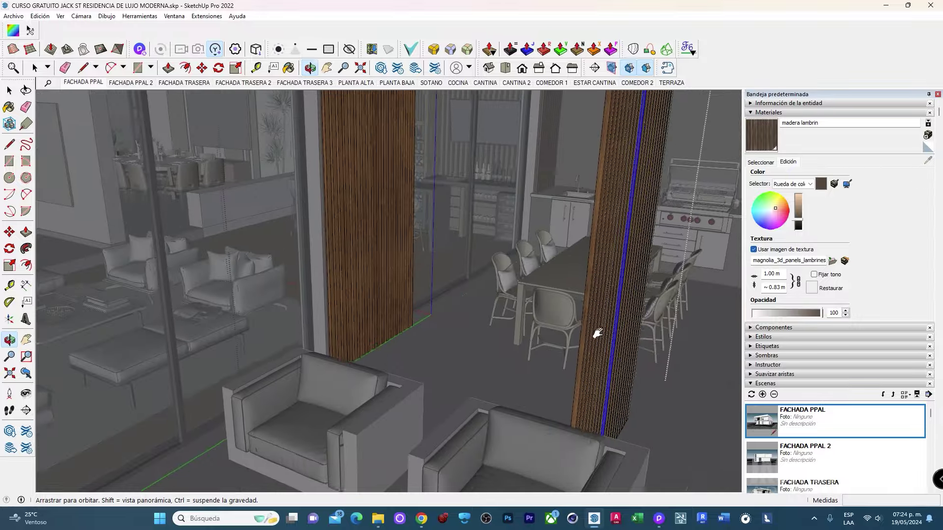
mouse_move(596, 331)
middle_mouse_down()
mouse_move(537, 358)
mouse_move(562, 338)
middle_mouse_up()
Explode the slat panel and paint it with the GASGSAG1 wood material.
right_click(562, 338)
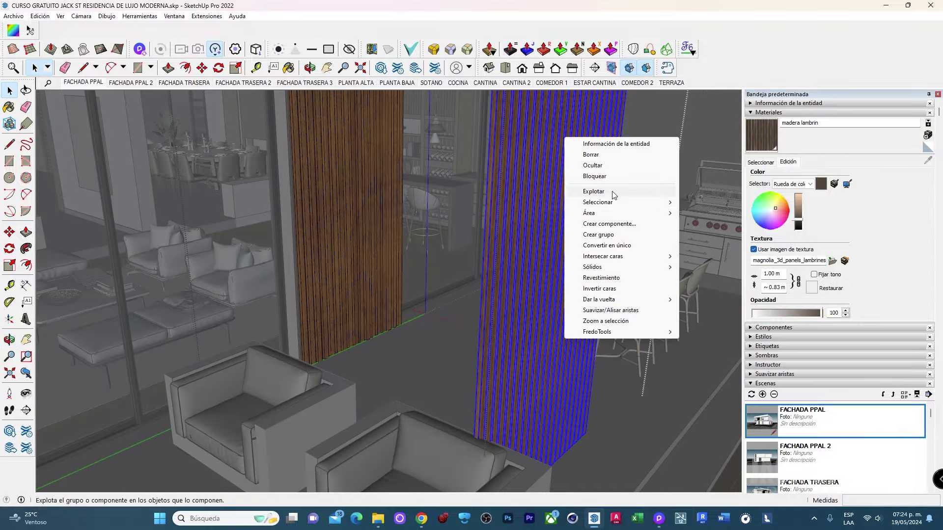
left_click(564, 320)
left_click(761, 162)
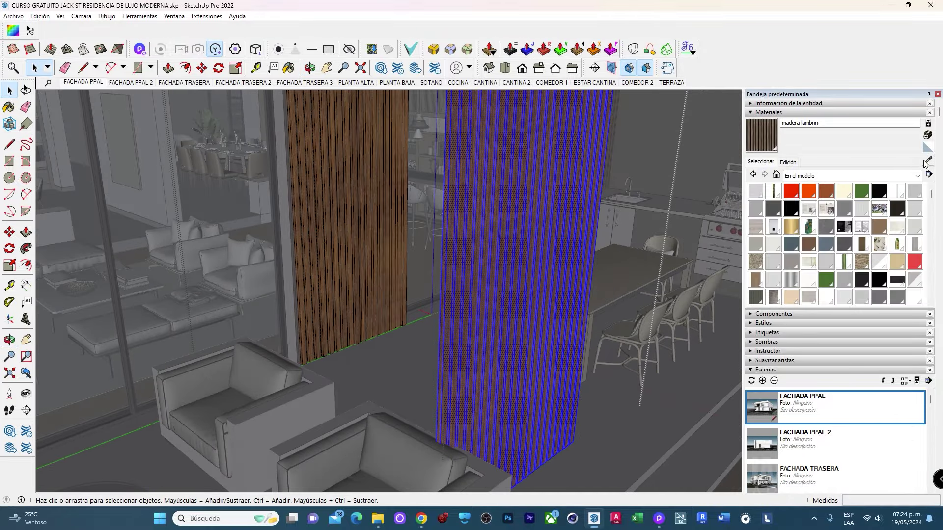
key("b")
scroll(499, 280, "up", 3)
left_click(386, 287, "alt")
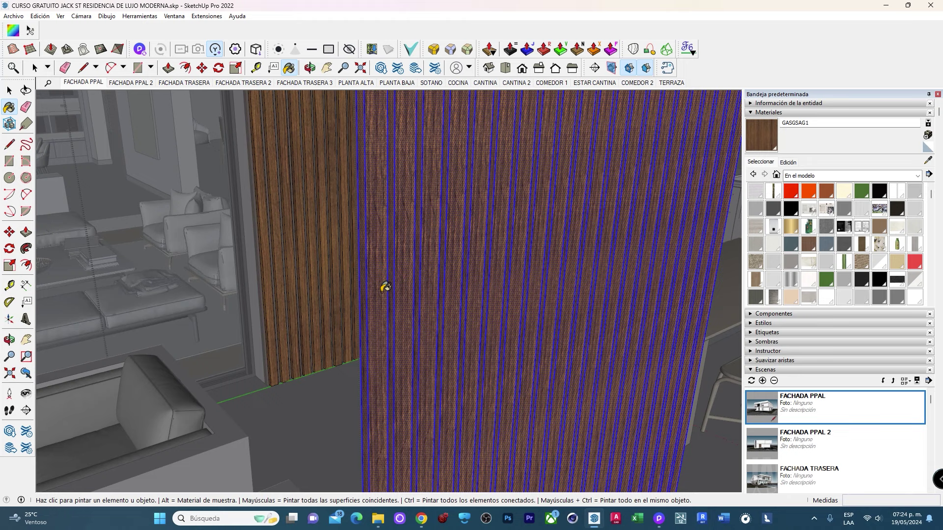
left_click(441, 247)
Orbit past the dining table and terrace to review the slat panel by the grill.
scroll(506, 219, "down", 5)
middle_click_drag(506, 219, 298, 219)
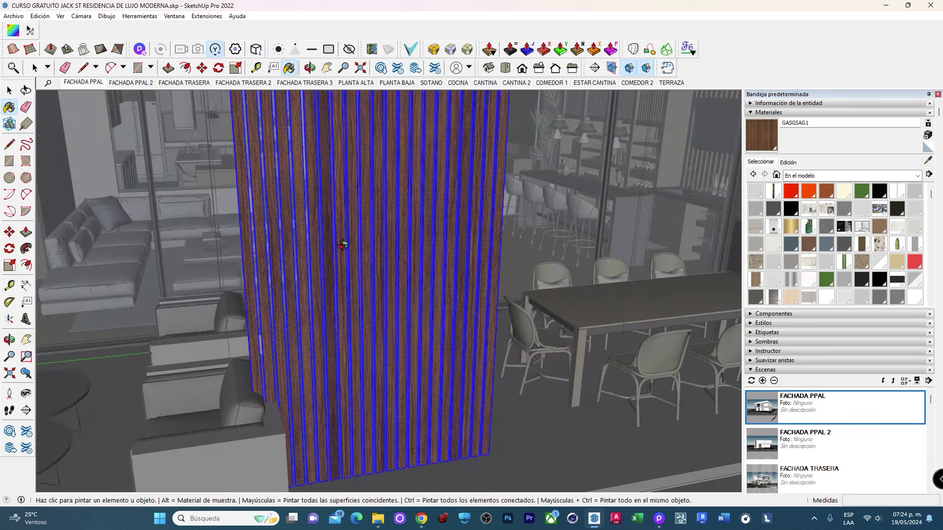
scroll(529, 284, "down", 5)
key("space")
middle_click_drag(517, 267, 410, 266)
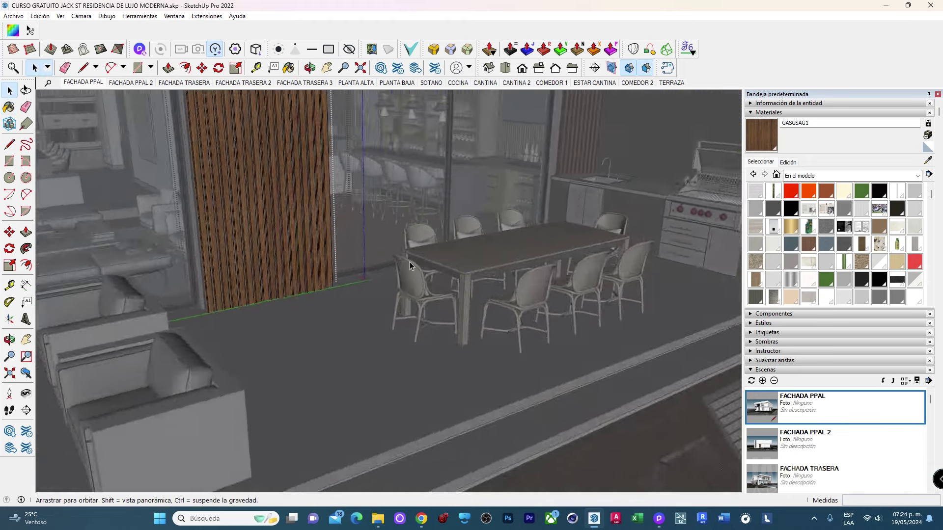
scroll(275, 245, "up", 3)
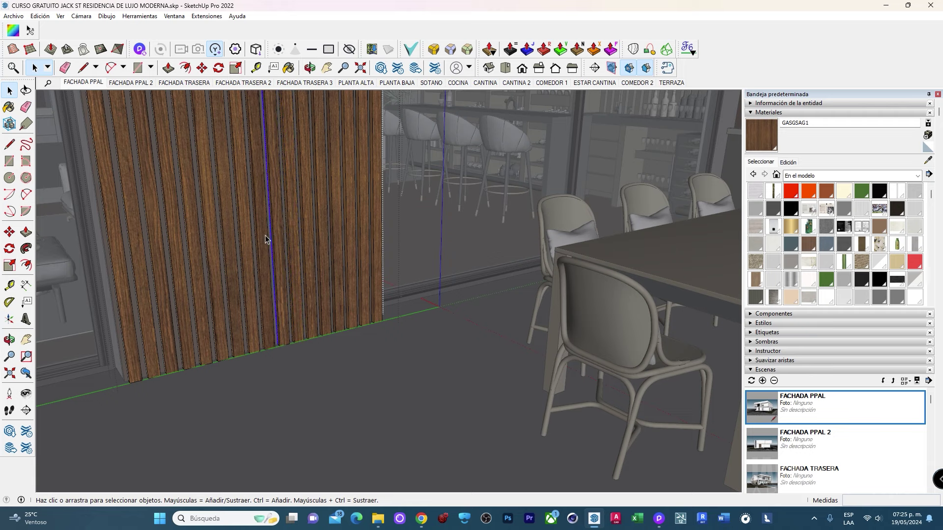
scroll(248, 239, "down", 6)
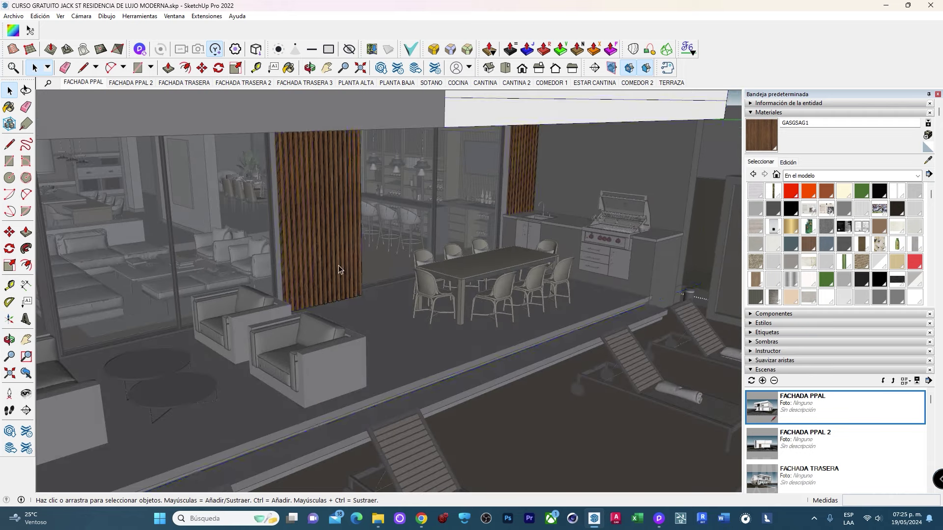
left_click(305, 268)
scroll(280, 270, "up", 2)
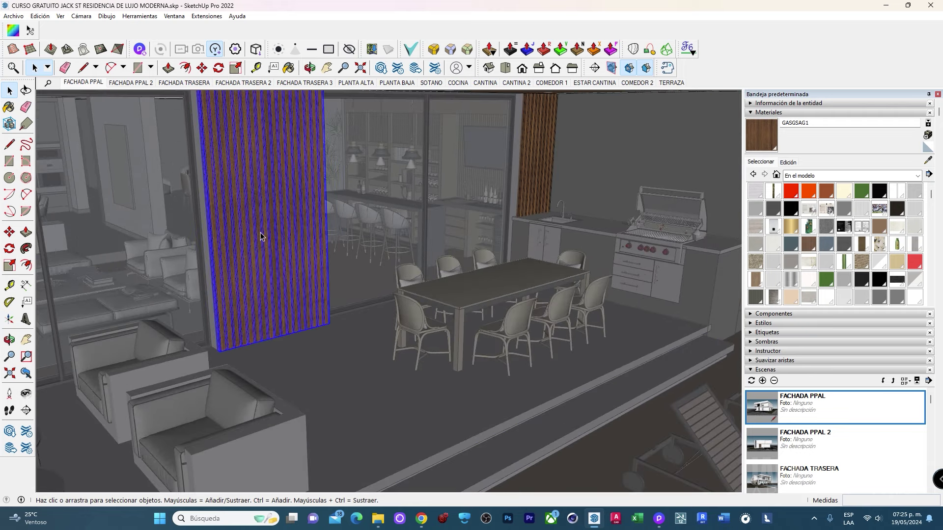
scroll(273, 254, "down", 3)
mouse_move(273, 255)
middle_mouse_down()
mouse_move(370, 284)
mouse_move(501, 275)
middle_mouse_up()
scroll(581, 246, "up", 3)
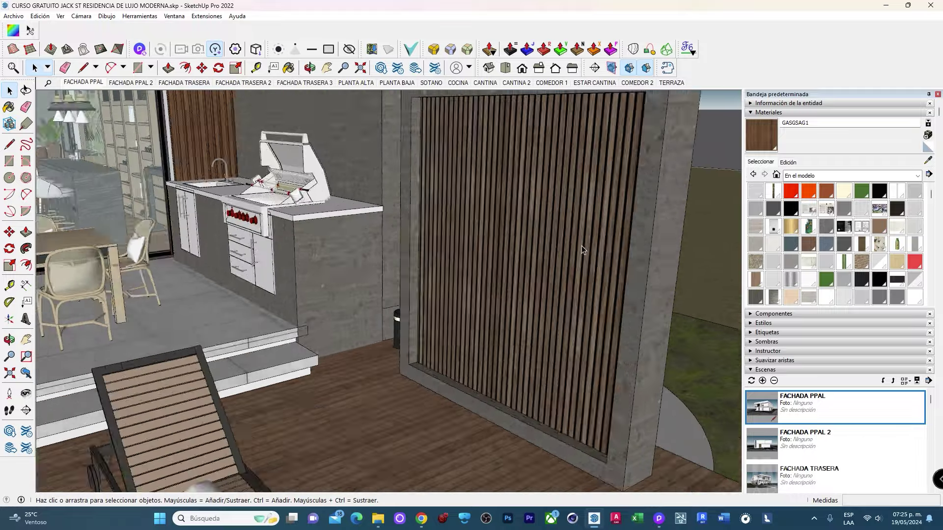
scroll(565, 217, "up", 2)
scroll(544, 186, "up", 2)
middle_click_drag(544, 182, 601, 196)
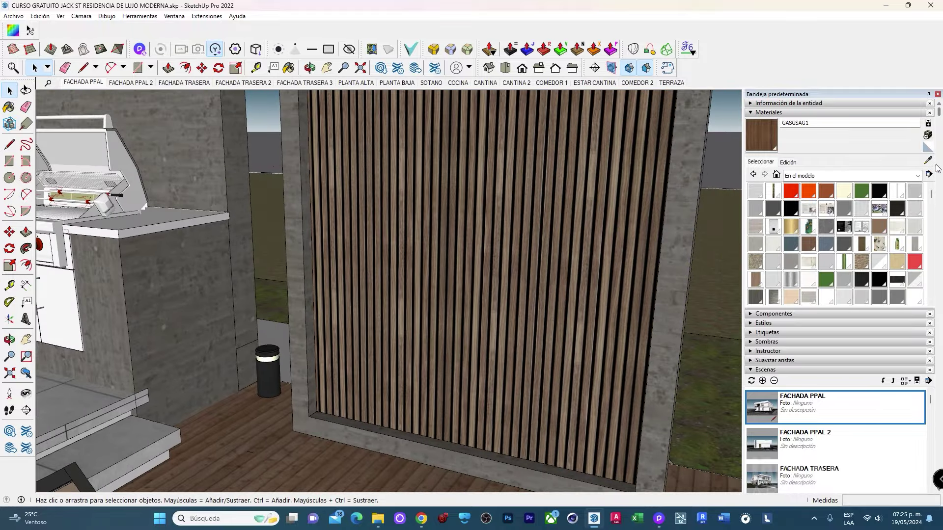
Sample madera lambrin from the panel, view its edit settings, and sync the model via D5 LiveSync.
left_click(928, 160)
left_click(565, 221)
left_click(788, 162)
mouse_move(565, 216)
middle_mouse_down()
mouse_move(575, 207)
mouse_move(541, 246)
mouse_move(511, 245)
middle_mouse_up()
scroll(576, 208, "down", 5)
left_click(140, 49)
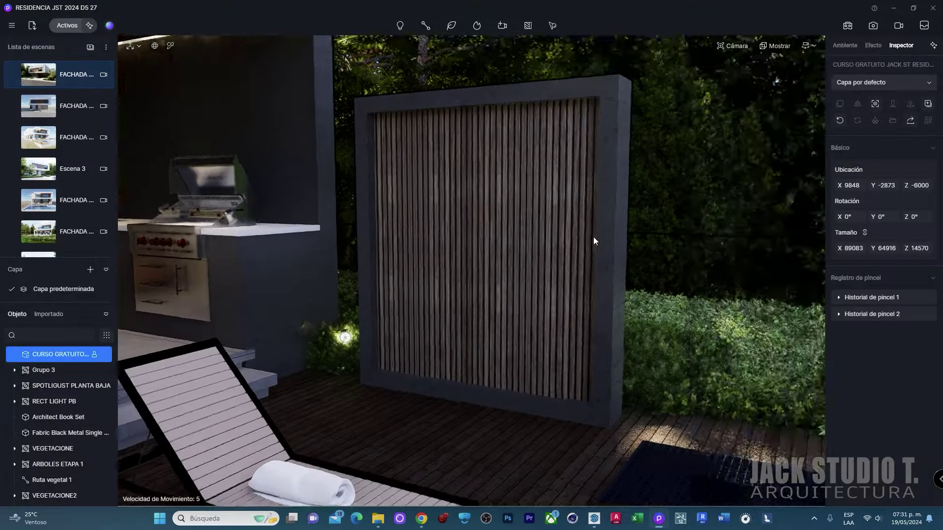
Select the slat wall and set the north orientation to 99.6° for bright daylight.
scroll(593, 240, "up", 3)
left_click(466, 208)
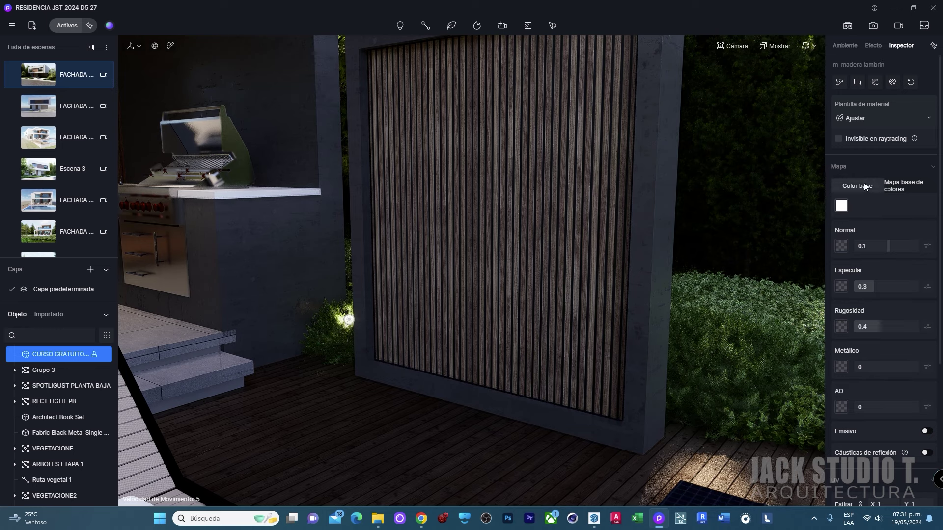
left_click(841, 246)
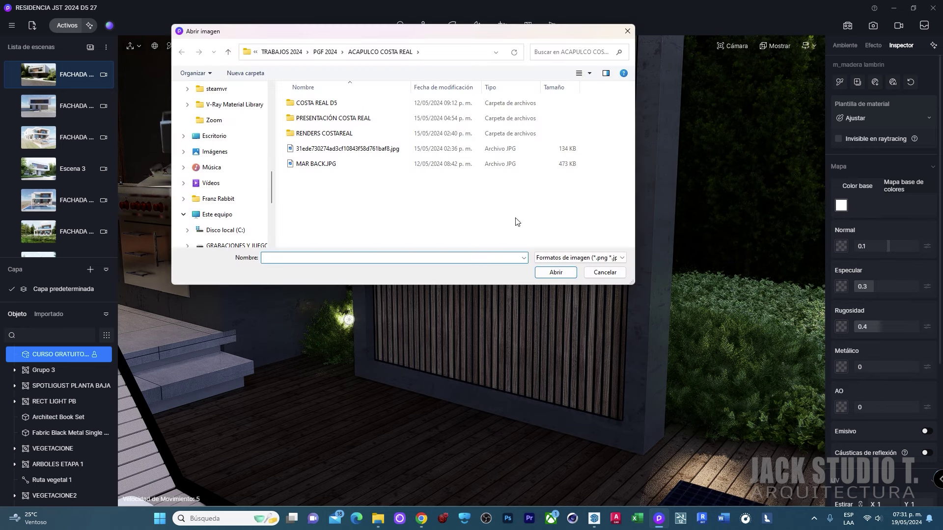
left_click(620, 274)
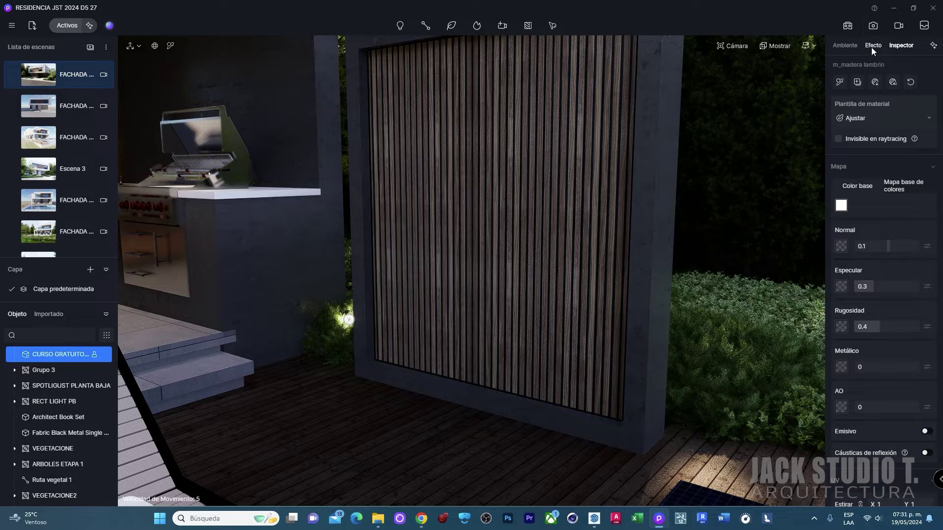
left_click(846, 46)
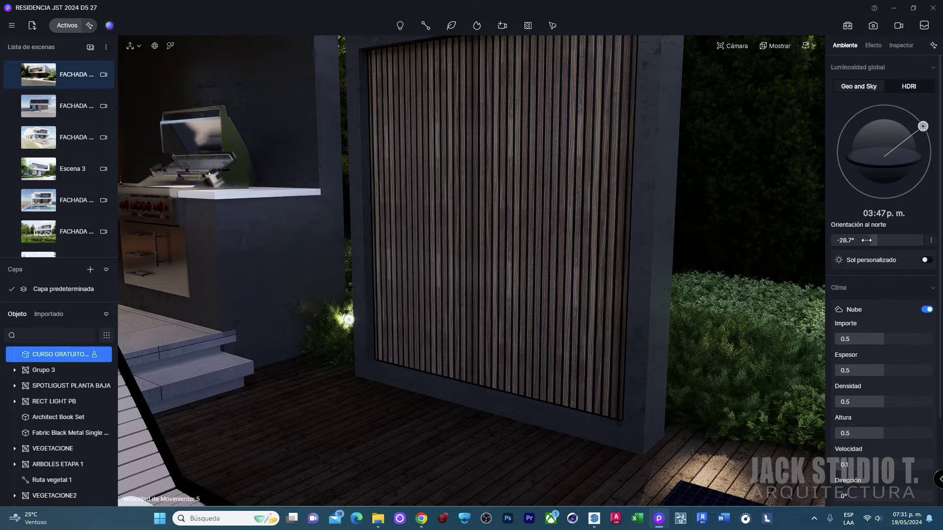
left_click_drag(867, 240, 906, 247)
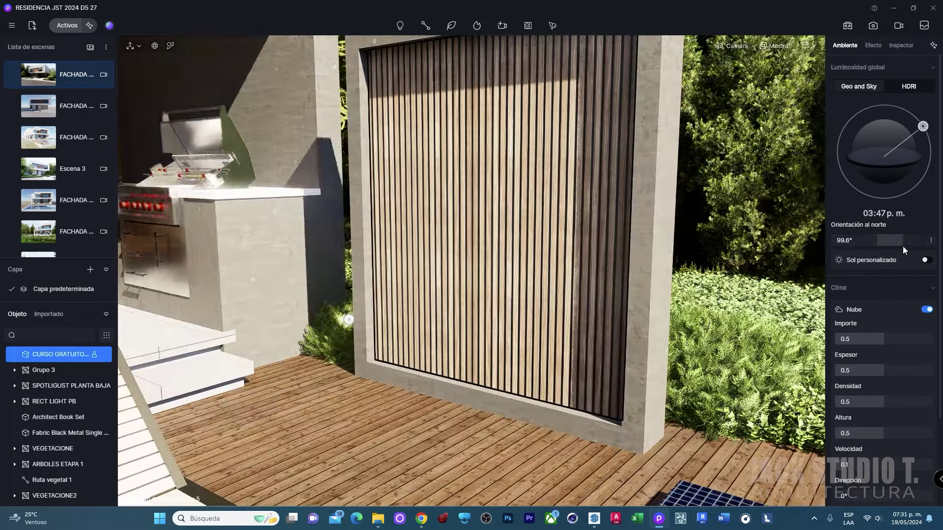
scroll(604, 235, "up", 3)
scroll(570, 214, "up", 2)
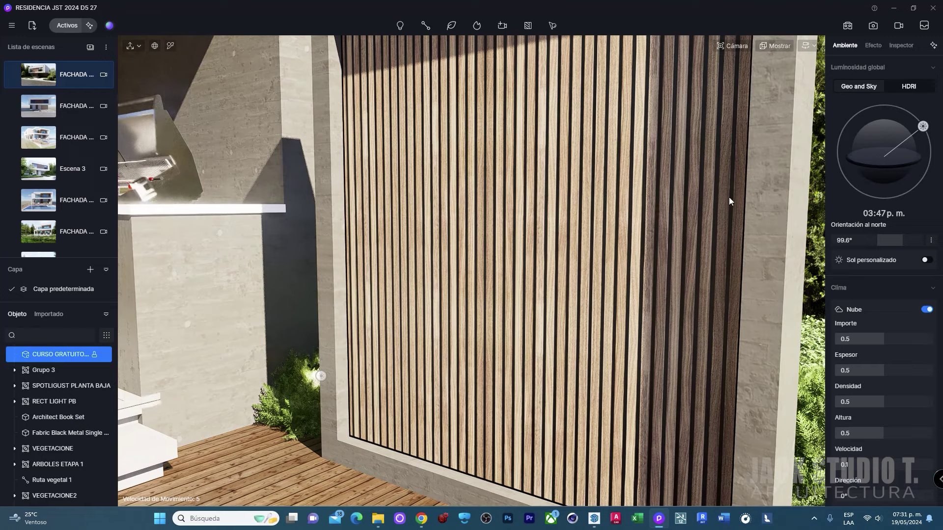
Pick a wood normal texture from the CURSO D5 2.7 folder for the m_madera lambrin Normal slot.
left_click(762, 187)
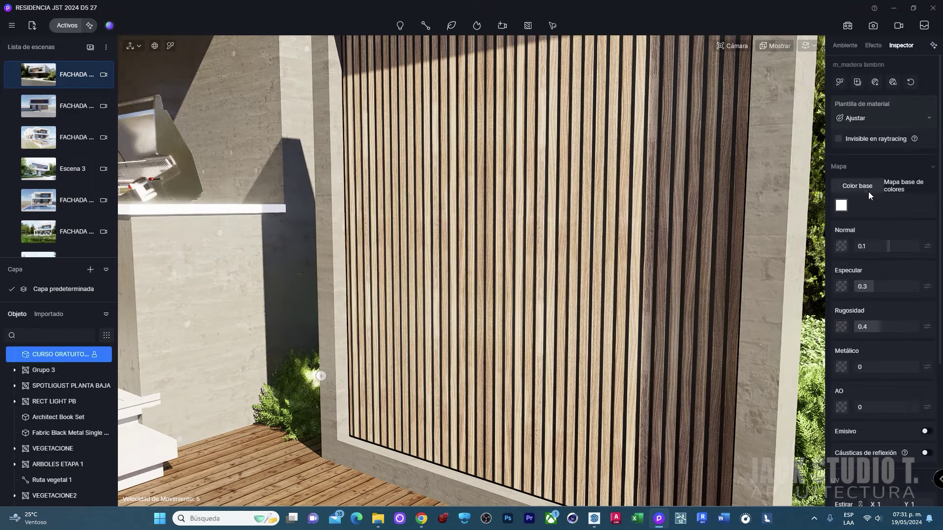
left_click(842, 246)
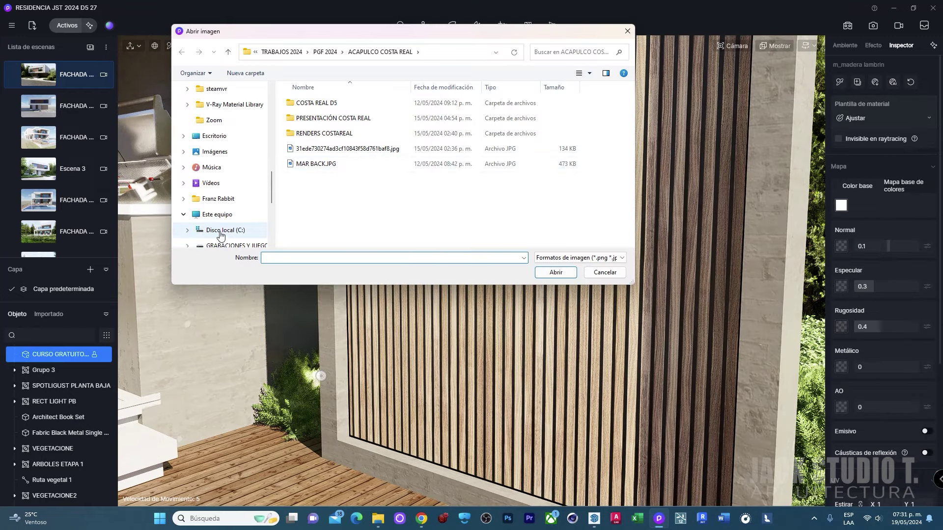
left_click(238, 200)
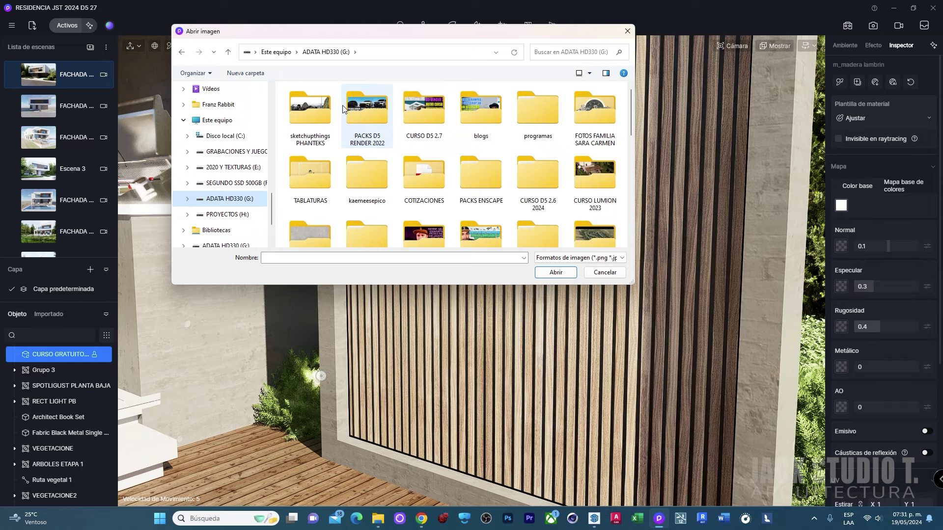
double_click(417, 122)
double_click(316, 148)
left_click(423, 158)
Load the wood normal texture and set the normal strength to -1, facing the slat wall.
left_click(545, 273)
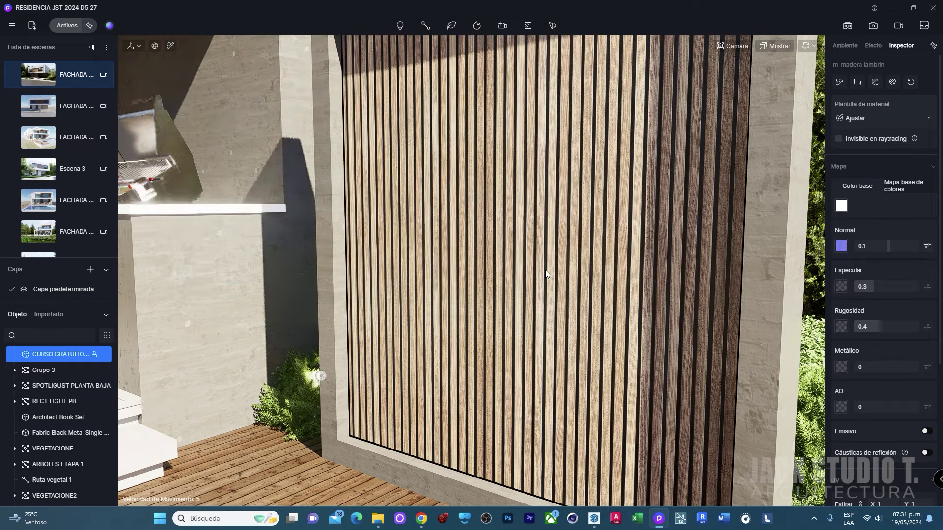
left_click_drag(880, 246, 830, 248)
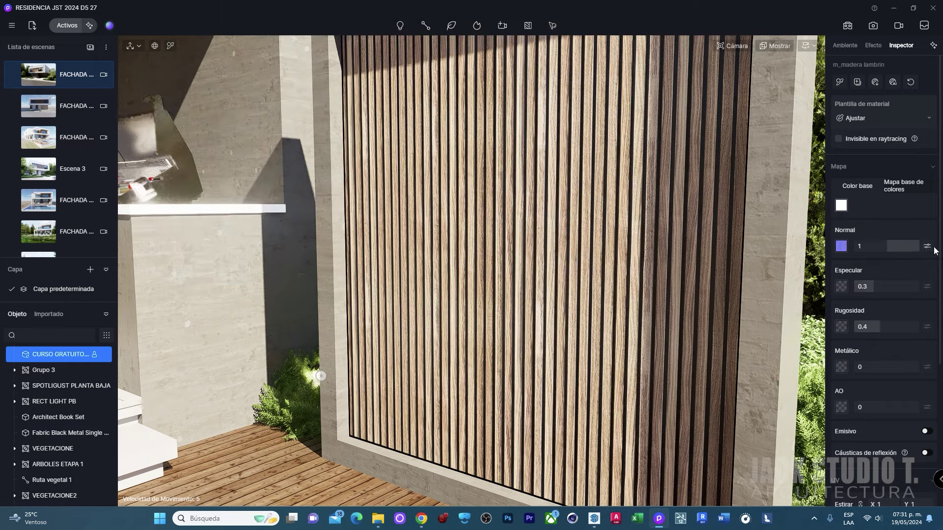
middle_click_drag(830, 249, 596, 257)
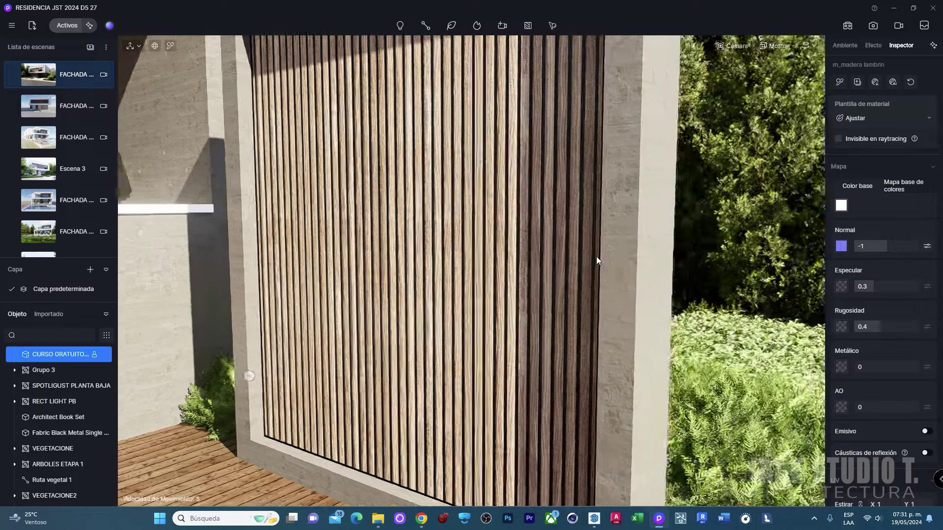
scroll(597, 257, "up", 2)
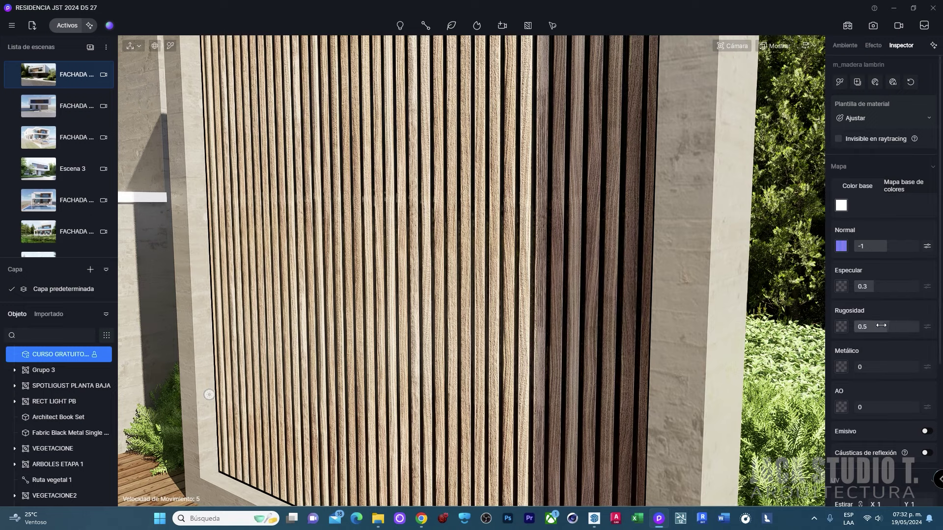
Raise metallic to 1 and settle the Normal strength at 1 on the slat material.
left_click_drag(862, 367, 879, 367)
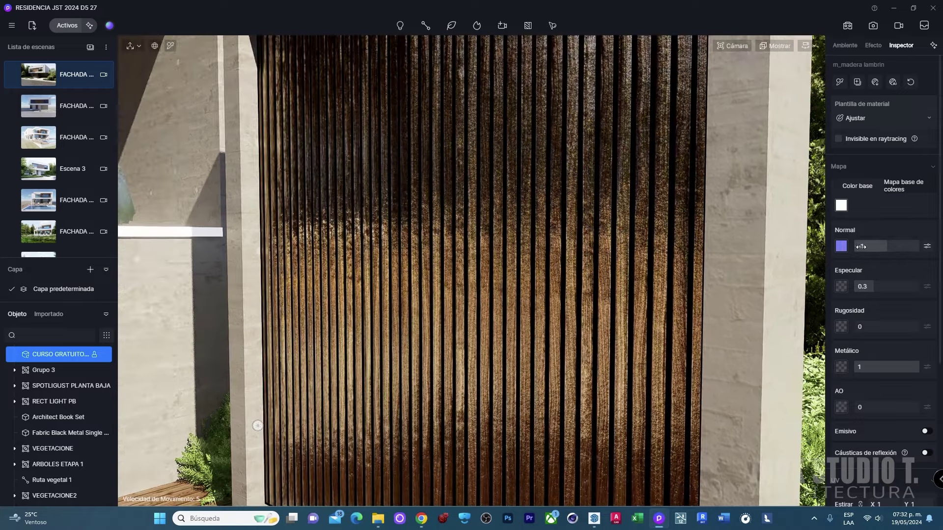
left_click_drag(861, 247, 840, 250)
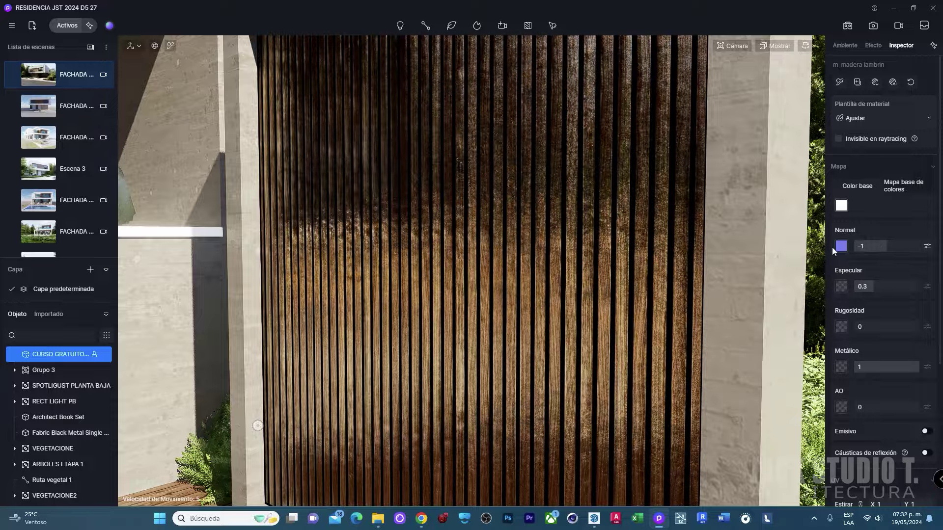
scroll(605, 287, "up", 5)
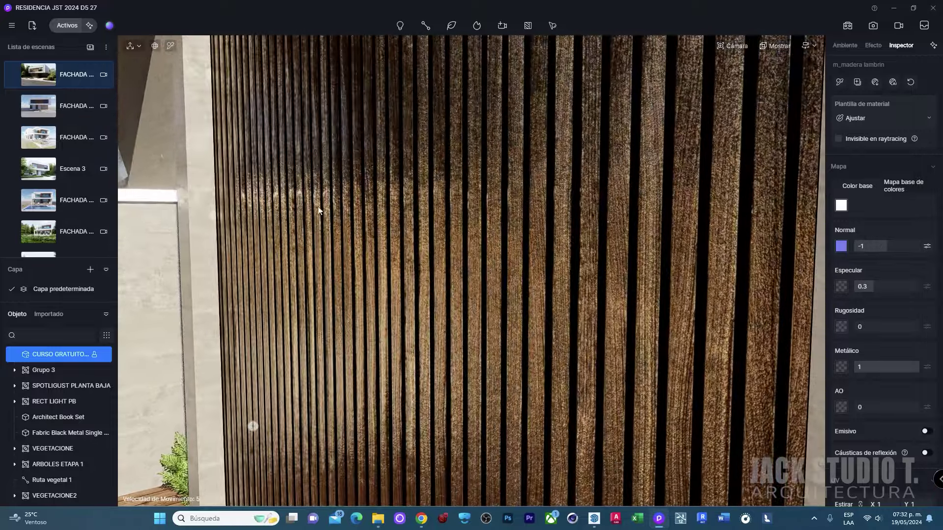
left_click_drag(884, 249, 918, 249)
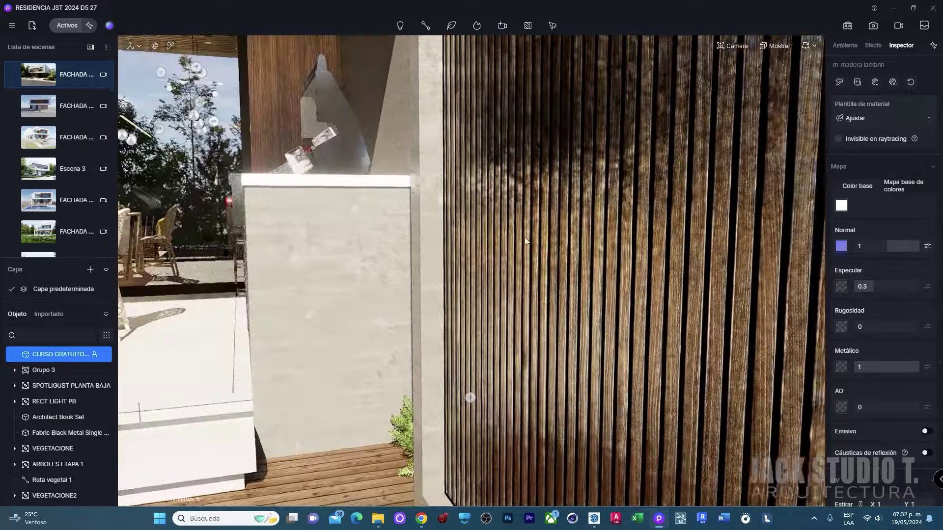
right_click_drag(442, 240, 623, 237)
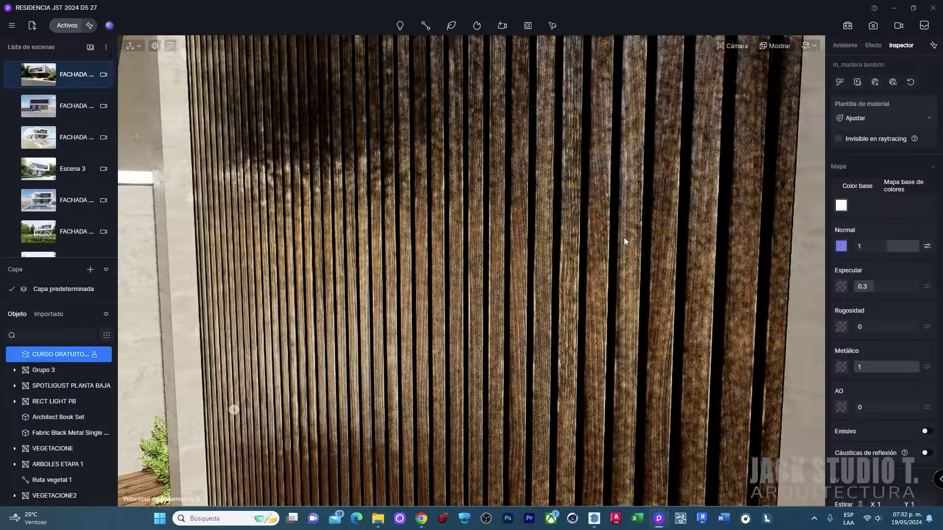
Switch to the Desplazamiento template, set Altura to 0.5, and load the slat displacement map.
left_click(890, 120)
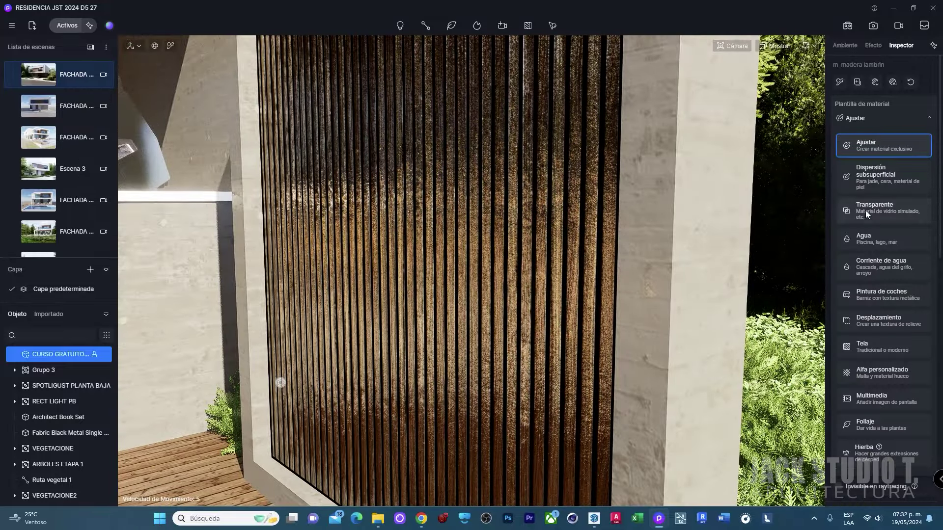
left_click(874, 322)
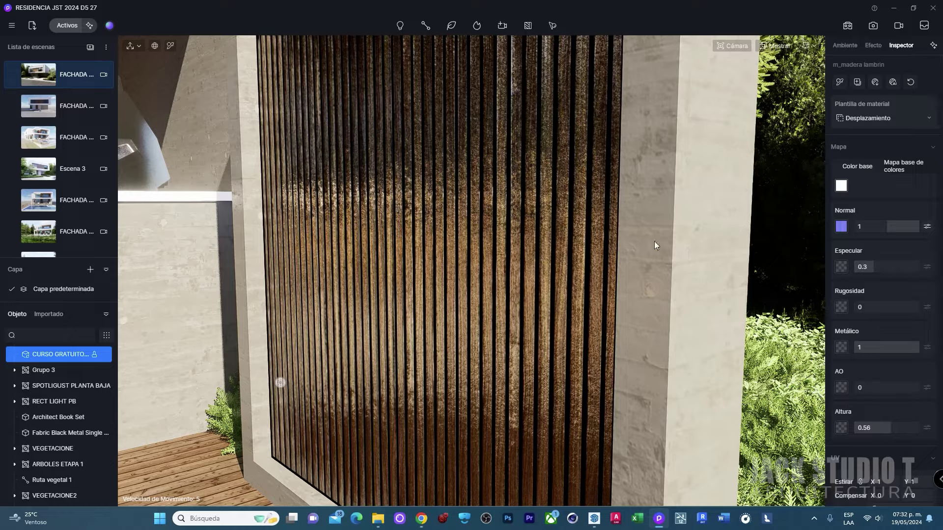
left_click_drag(887, 429, 842, 428)
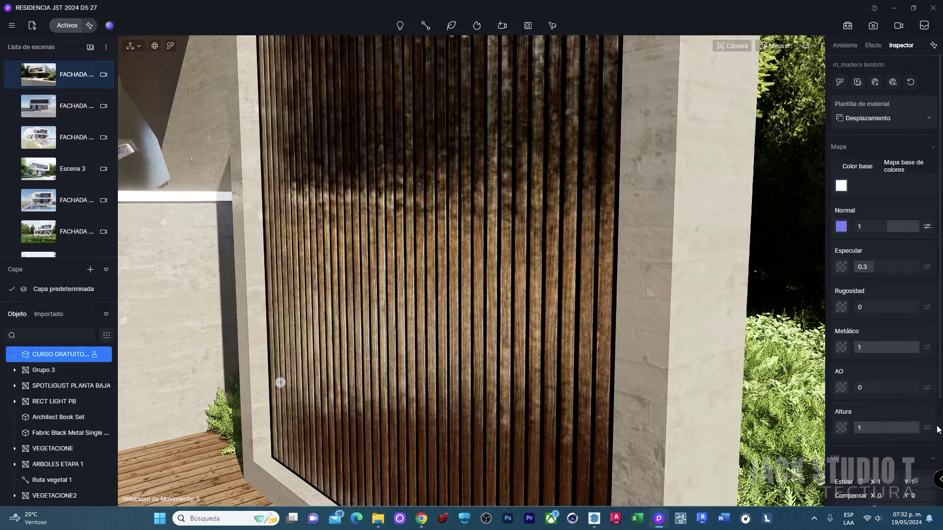
left_click(841, 427)
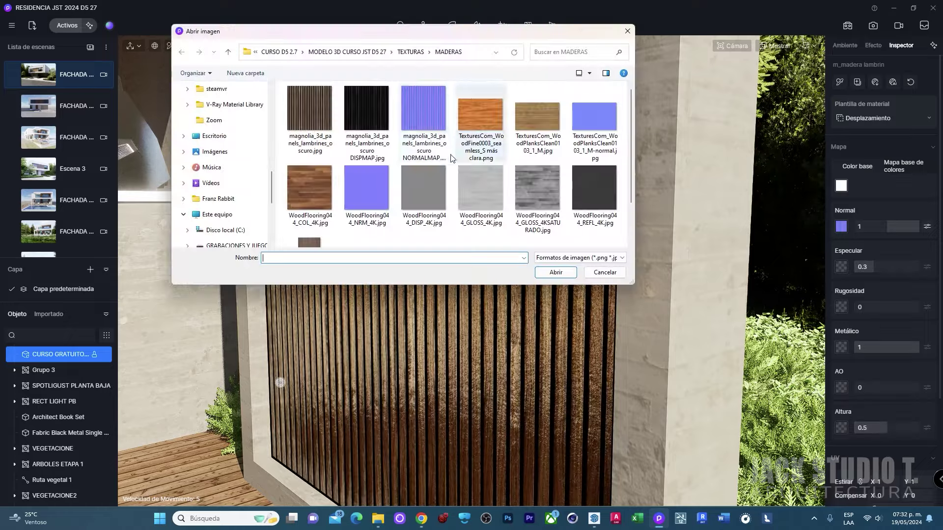
left_click(556, 273)
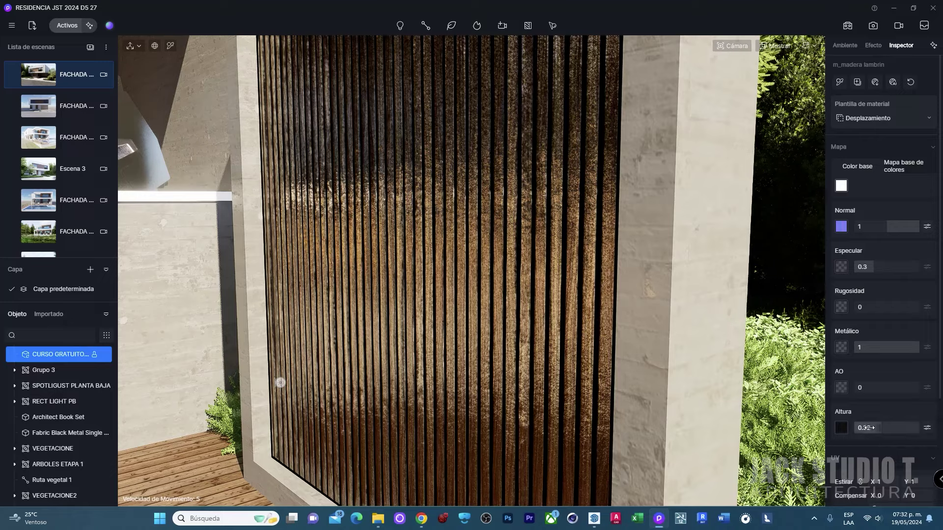
Set the slat material to Altura 1, Normal 0.43, Metálico 0.08 and Rugosidad 0.79.
left_click_drag(867, 428, 909, 428)
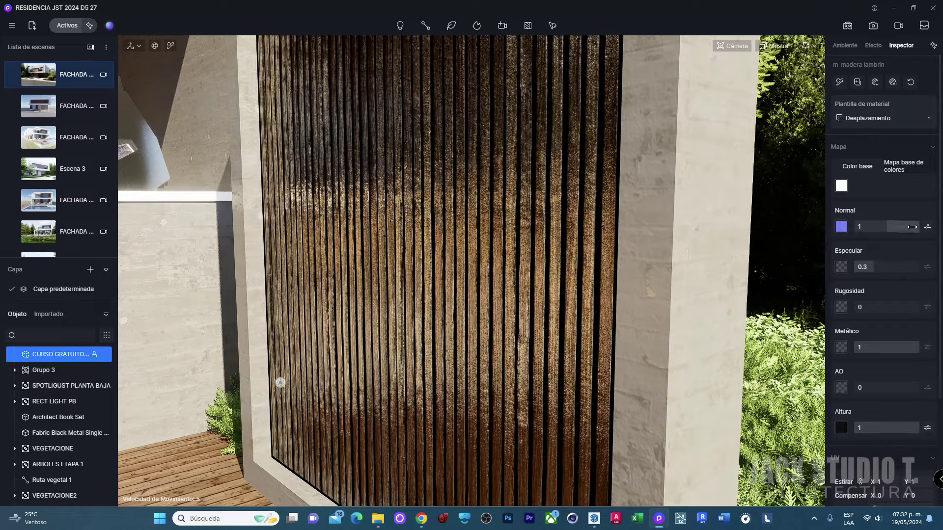
left_click_drag(912, 227, 893, 226)
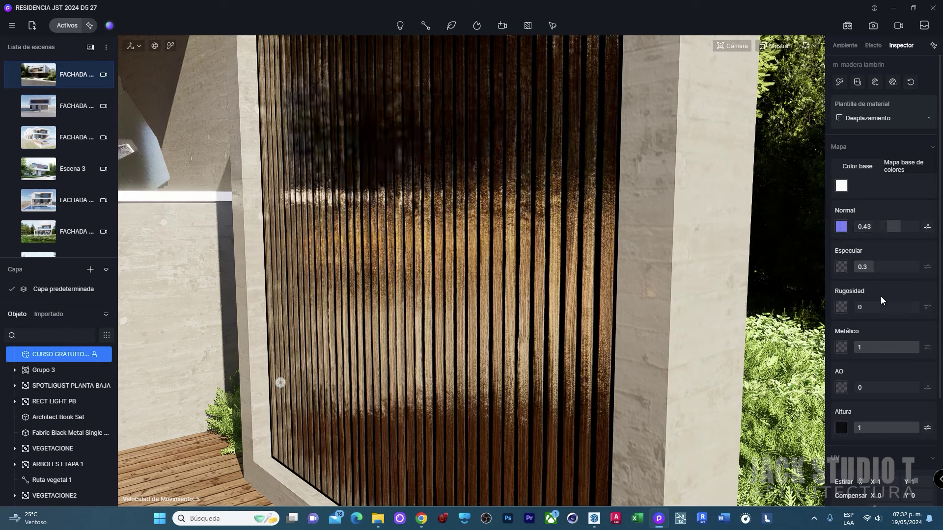
left_click_drag(884, 347, 857, 348)
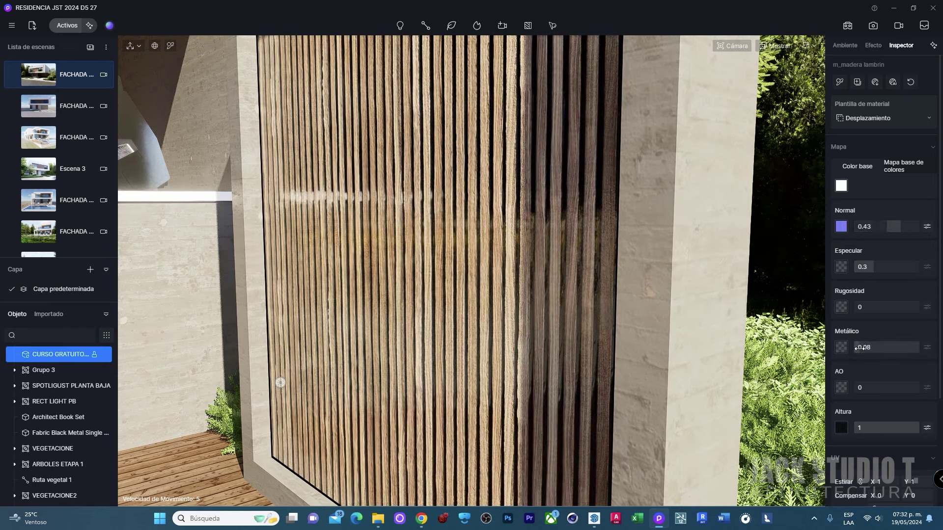
left_click_drag(859, 306, 904, 307)
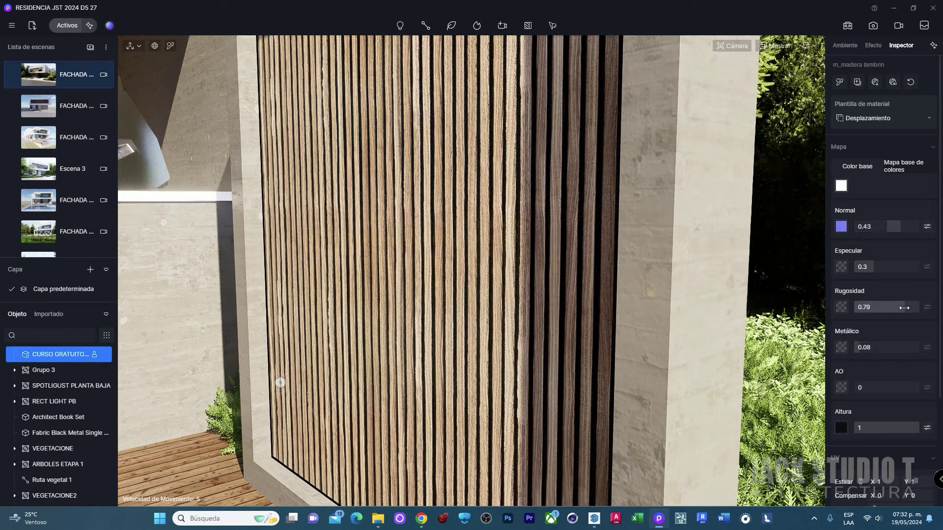
Darken the slat base colour to grey (V 64) and orbit around the wood panel.
left_click(840, 185)
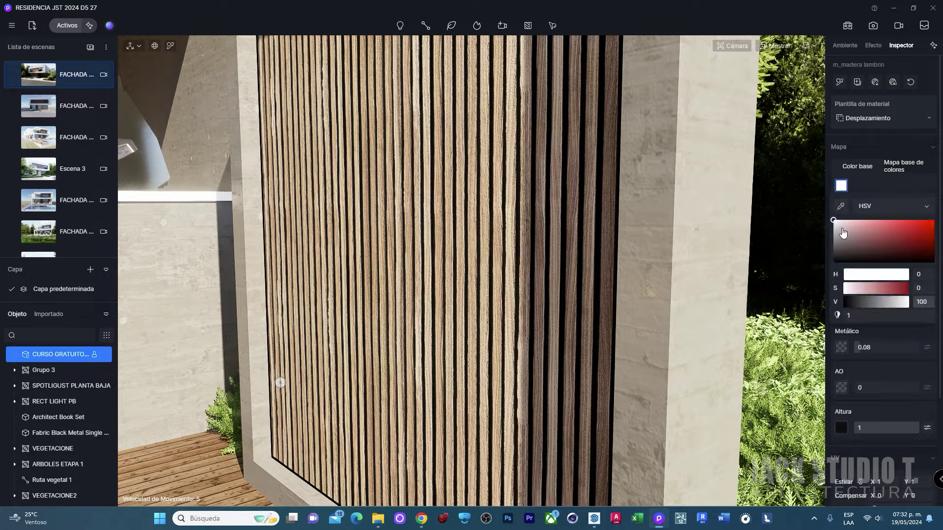
left_click_drag(838, 234, 823, 235)
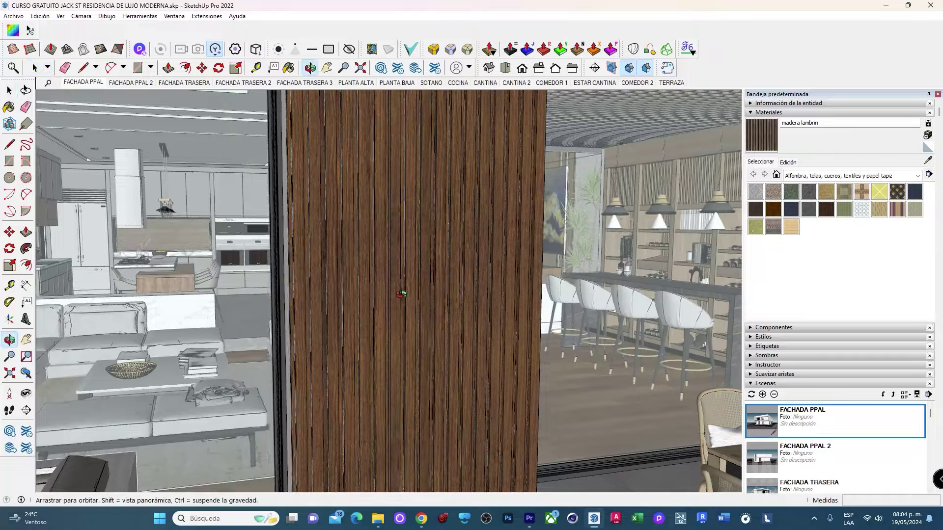
mouse_move(401, 295)
left_mouse_down()
mouse_move(393, 289)
mouse_move(465, 273)
mouse_move(443, 278)
mouse_move(447, 295)
left_mouse_up()
key("space")
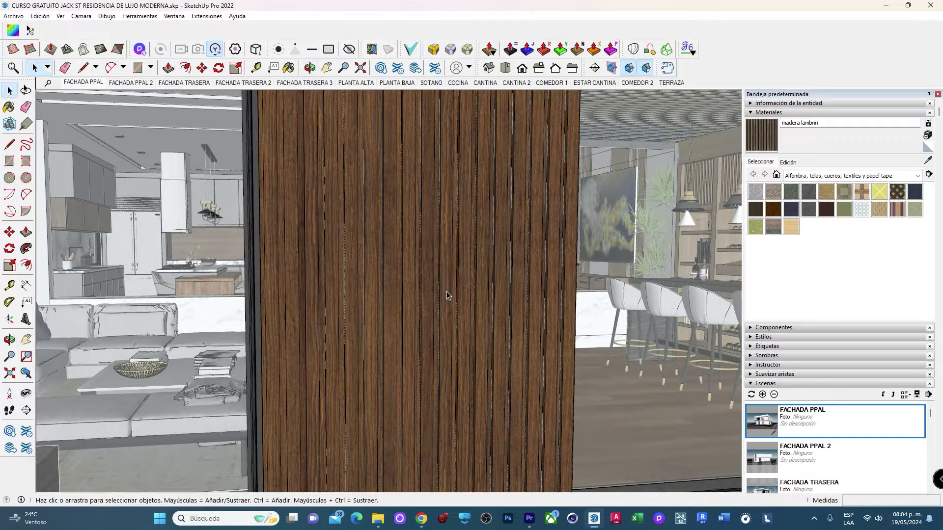
left_click(928, 161)
scroll(295, 236, "up", 3)
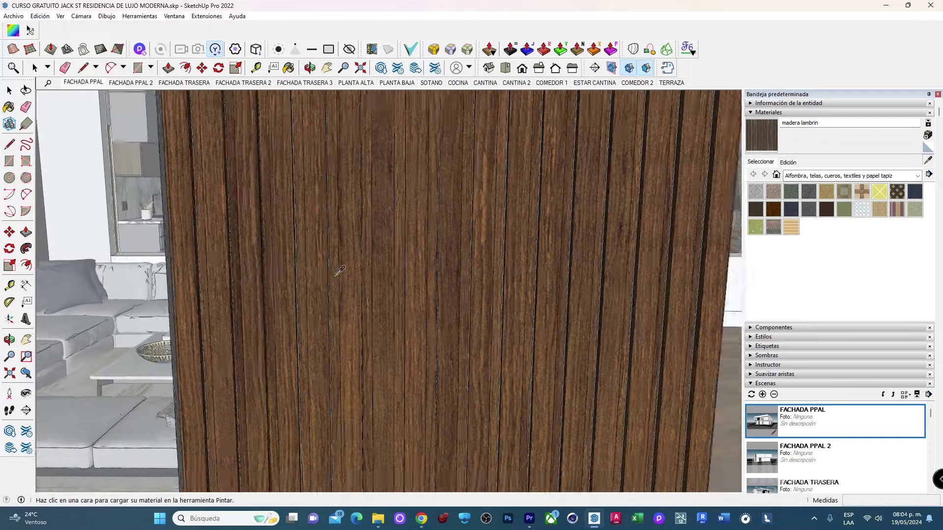
scroll(334, 251, "down", 2)
scroll(318, 253, "down", 5)
middle_click_drag(318, 253, 523, 312)
scroll(229, 270, "up", 3)
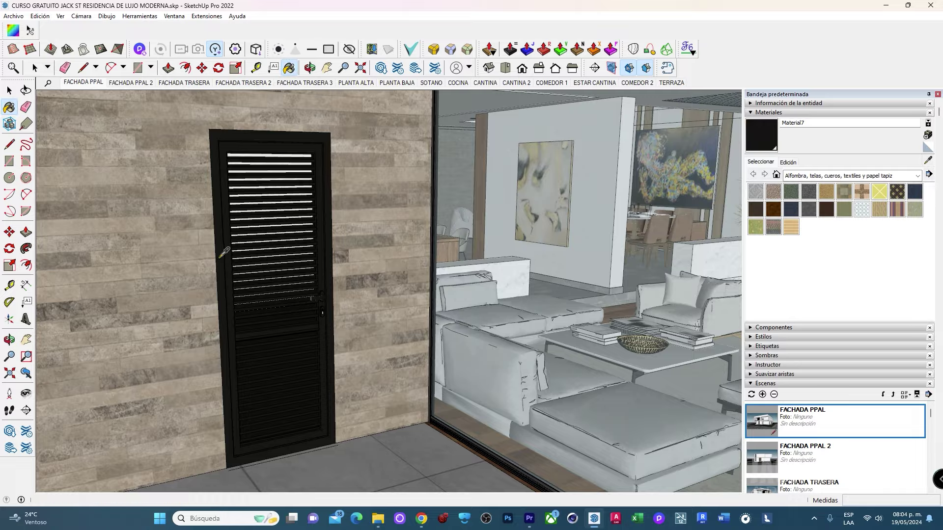
scroll(224, 253, "down", 4)
mouse_move(224, 253)
middle_mouse_down()
mouse_move(383, 254)
mouse_move(430, 272)
mouse_move(279, 248)
mouse_move(400, 252)
mouse_move(379, 217)
mouse_move(427, 243)
middle_mouse_up()
scroll(384, 254, "up", 5)
triple_click(279, 246)
scroll(391, 243, "down", 3)
scroll(401, 244, "down", 3)
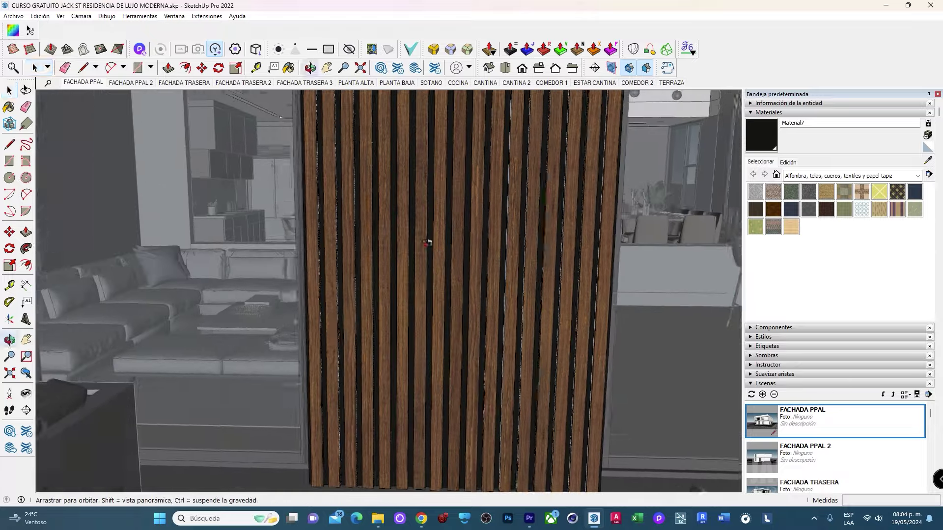
scroll(428, 242, "up", 3)
mouse_move(480, 257)
middle_mouse_down()
mouse_move(472, 241)
mouse_move(488, 225)
middle_mouse_up()
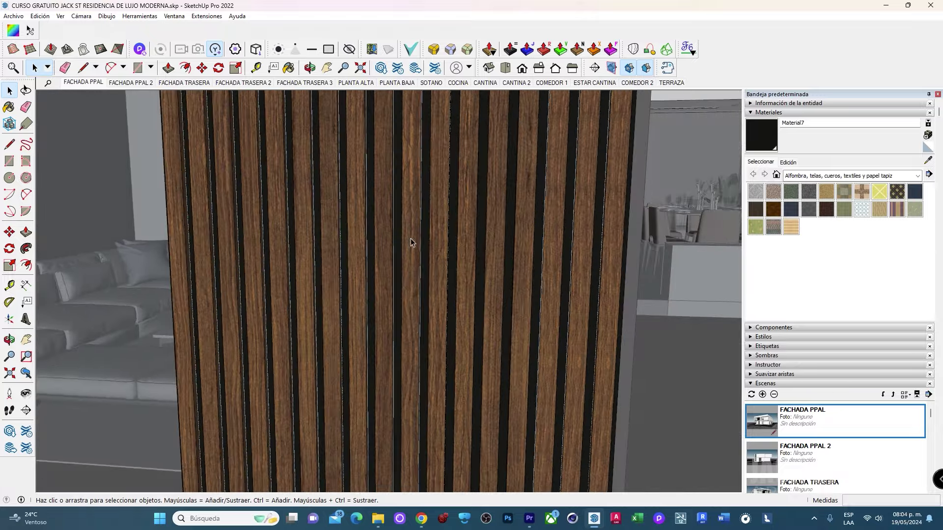
mouse_move(411, 242)
middle_mouse_down()
mouse_move(432, 246)
mouse_move(472, 230)
mouse_move(413, 234)
middle_mouse_up()
scroll(482, 257, "down", 3)
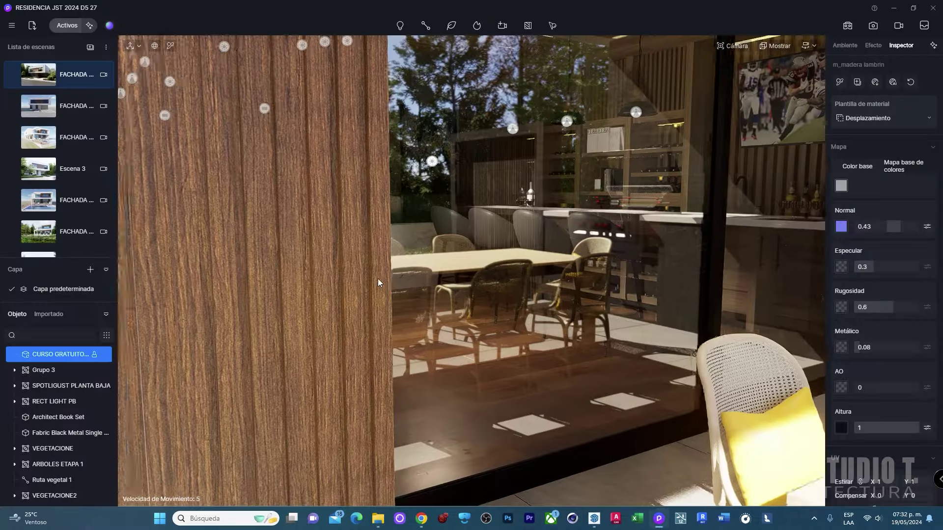
right_click_drag(378, 279, 402, 259)
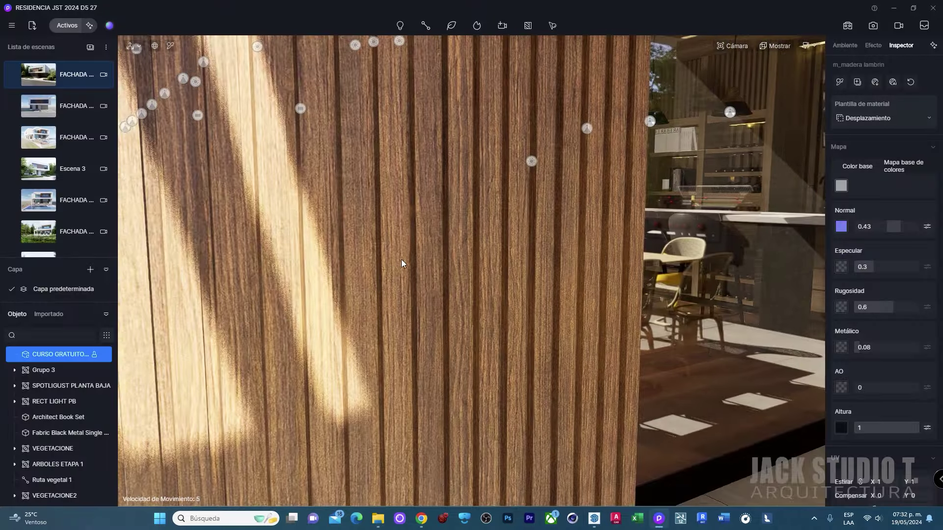
scroll(517, 231, "down", 5)
scroll(496, 262, "up", 3)
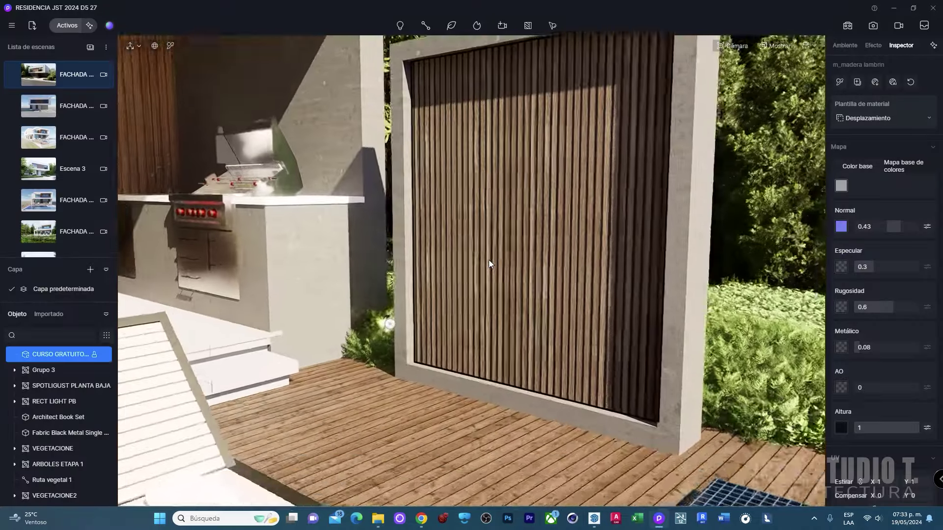